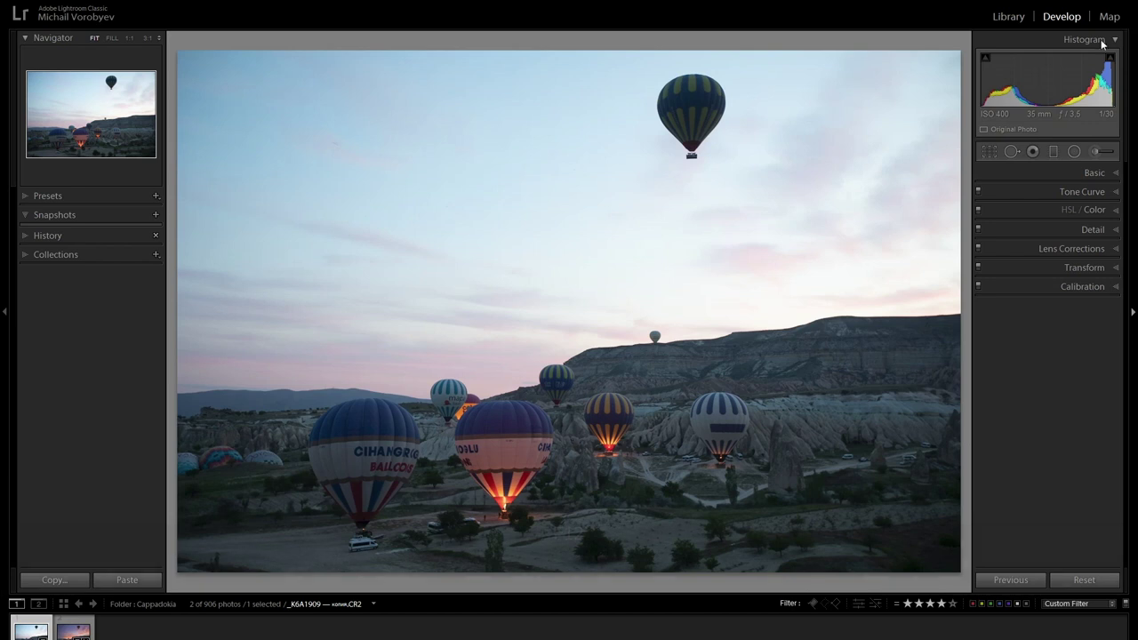
Step: Cycle through the graduated, radial and brush local adjustment tools, then close them
click(1053, 151)
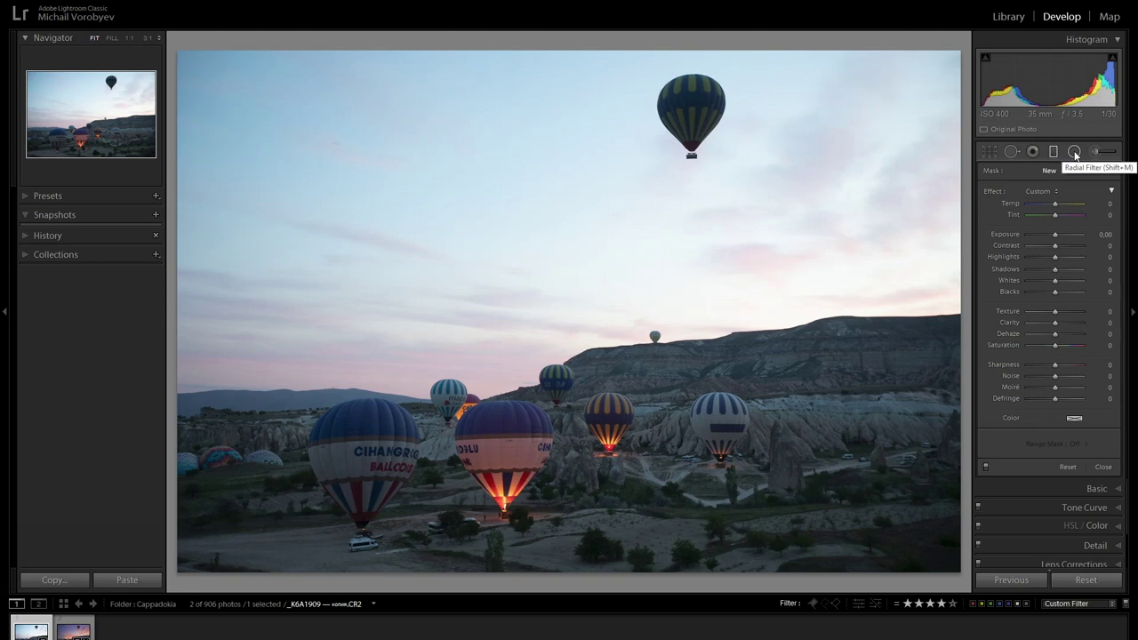
click(1075, 153)
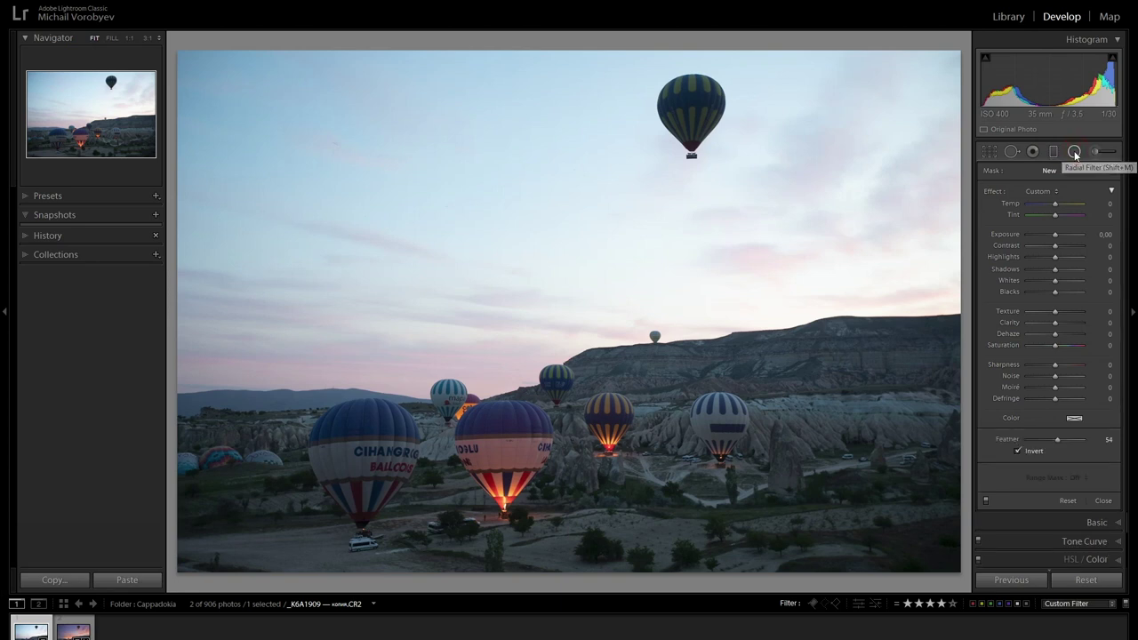
click(1096, 153)
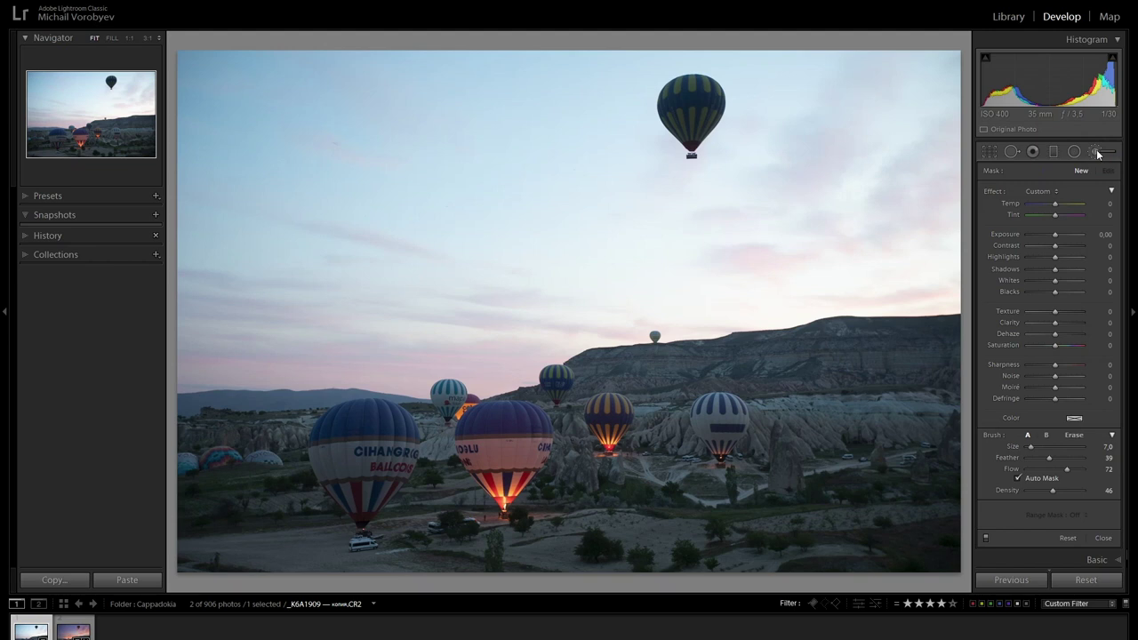
click(1096, 152)
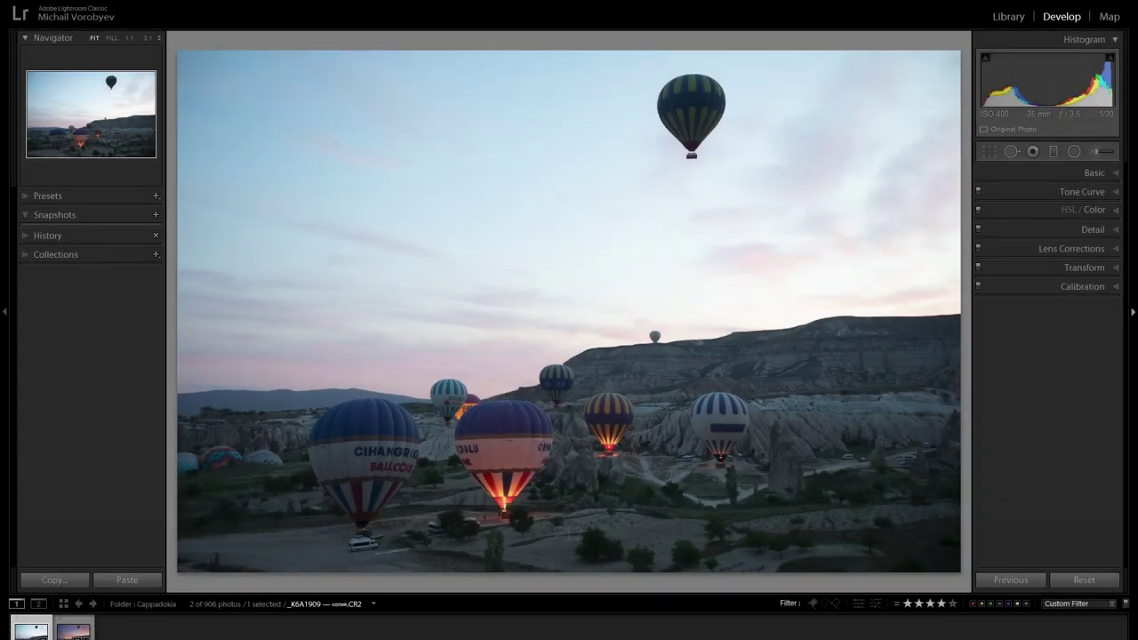
Step: Set Exposure -0.20, Highlights -32, Shadows +25, Whites +16 and Temp 9509 in Basic
click(1117, 174)
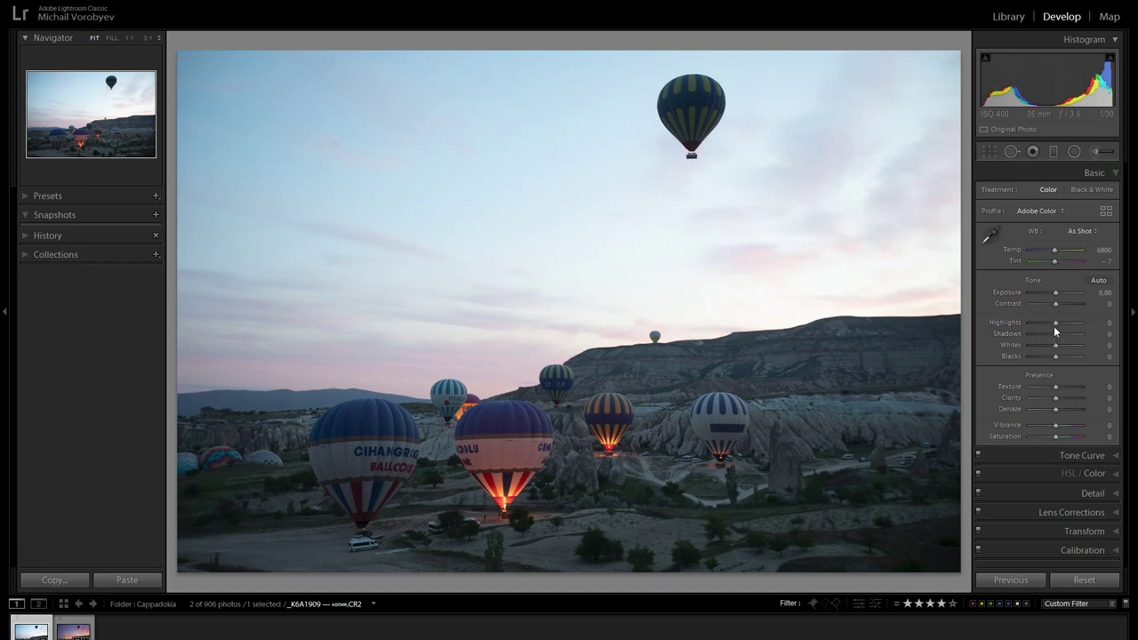
mouse_move(1056, 324)
mouse_down()
mouse_move(1065, 346)
mouse_move(1064, 336)
mouse_up()
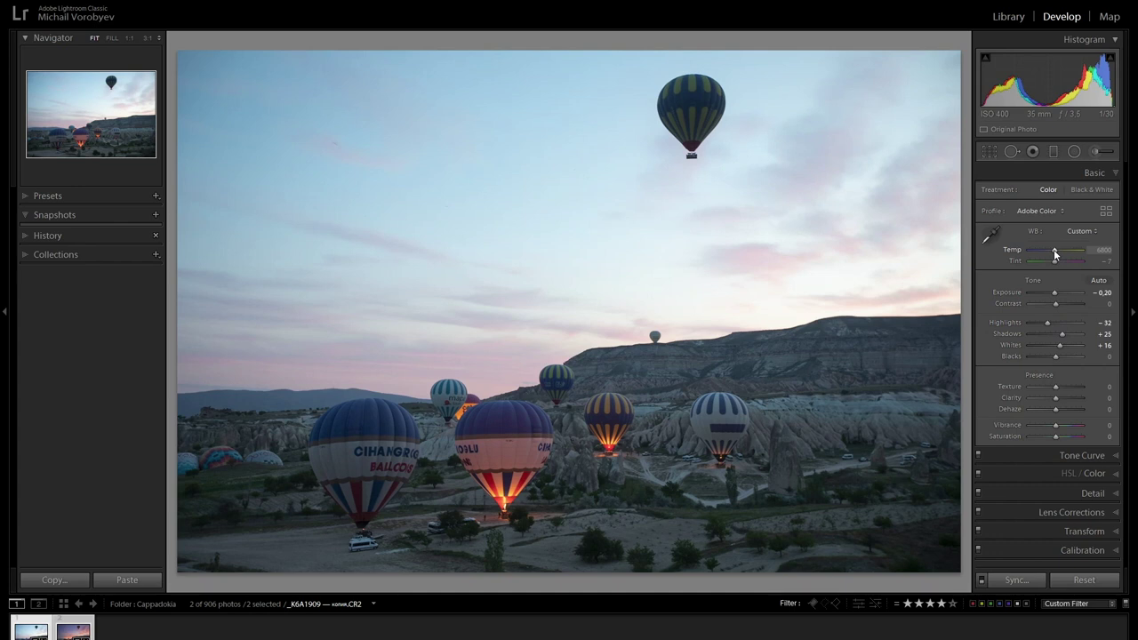
drag(1055, 254, 1066, 253)
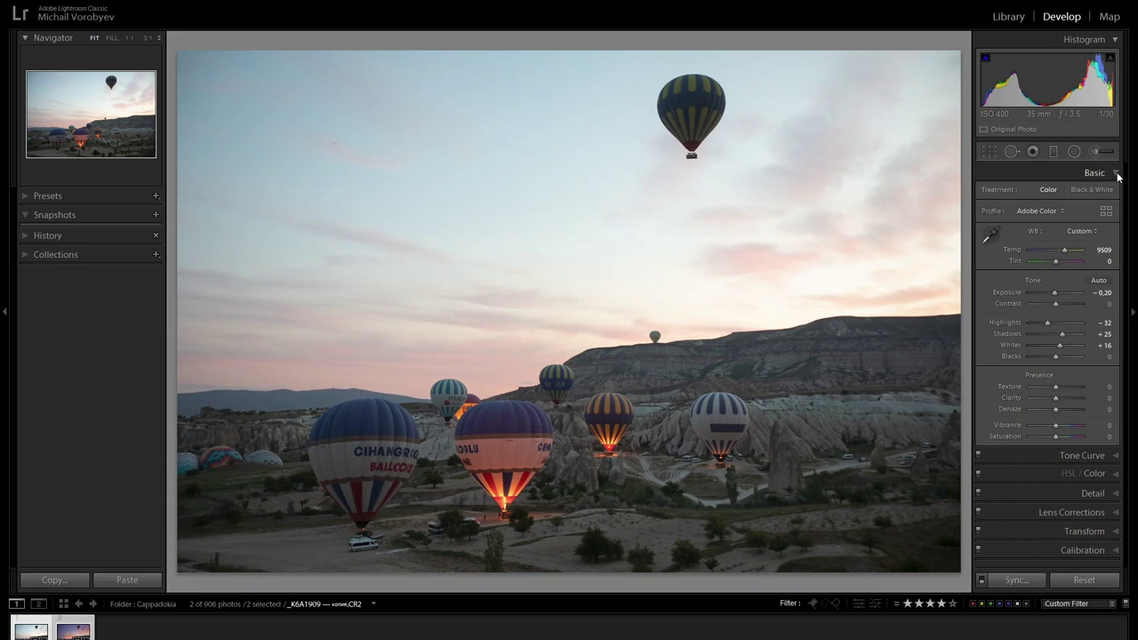
Step: Save the current look as a snapshot named 'Basic'
key(ctrl+shift+d)
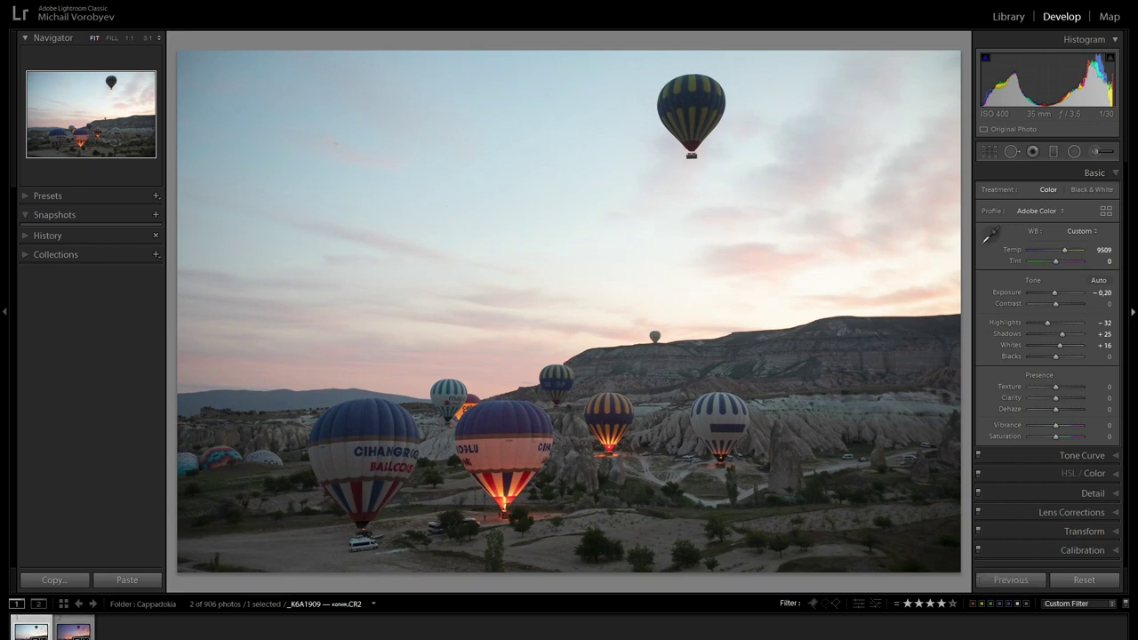
click(155, 215)
text(Basic)
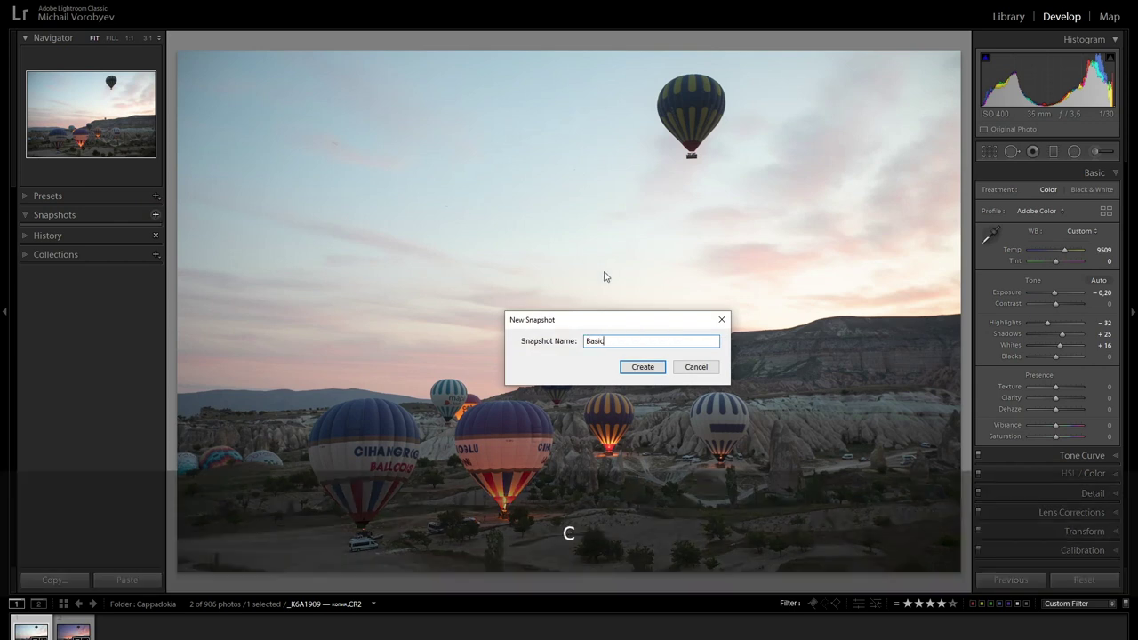
click(642, 367)
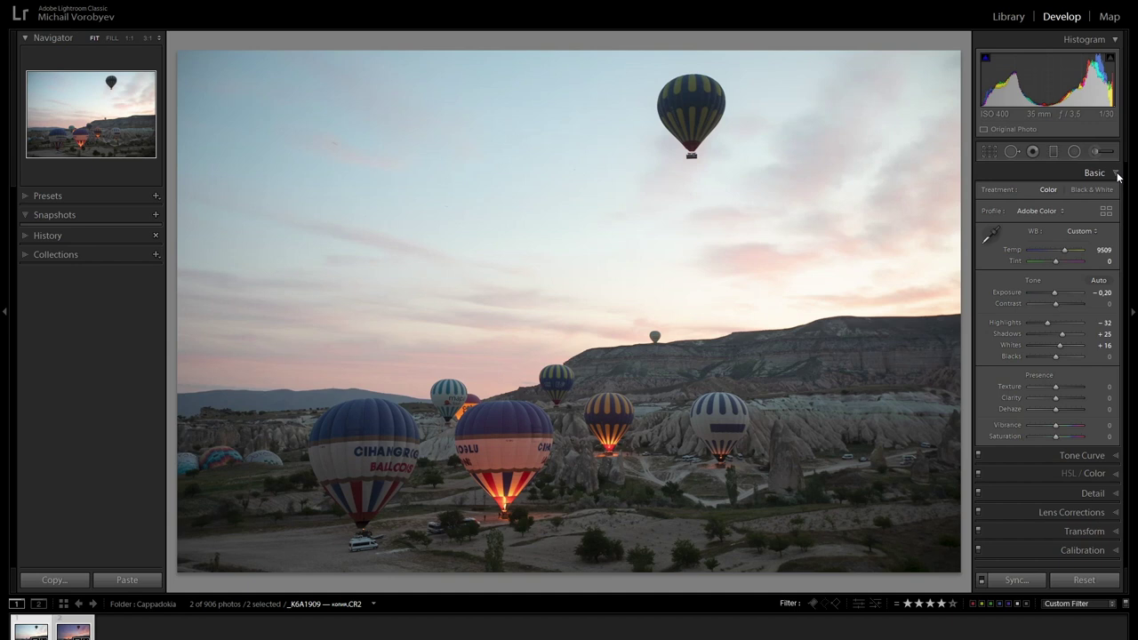
Step: Draw a graduated filter across the lower landscape with Exposure -0.26, Shadows 20 and Clarity 20
click(1116, 174)
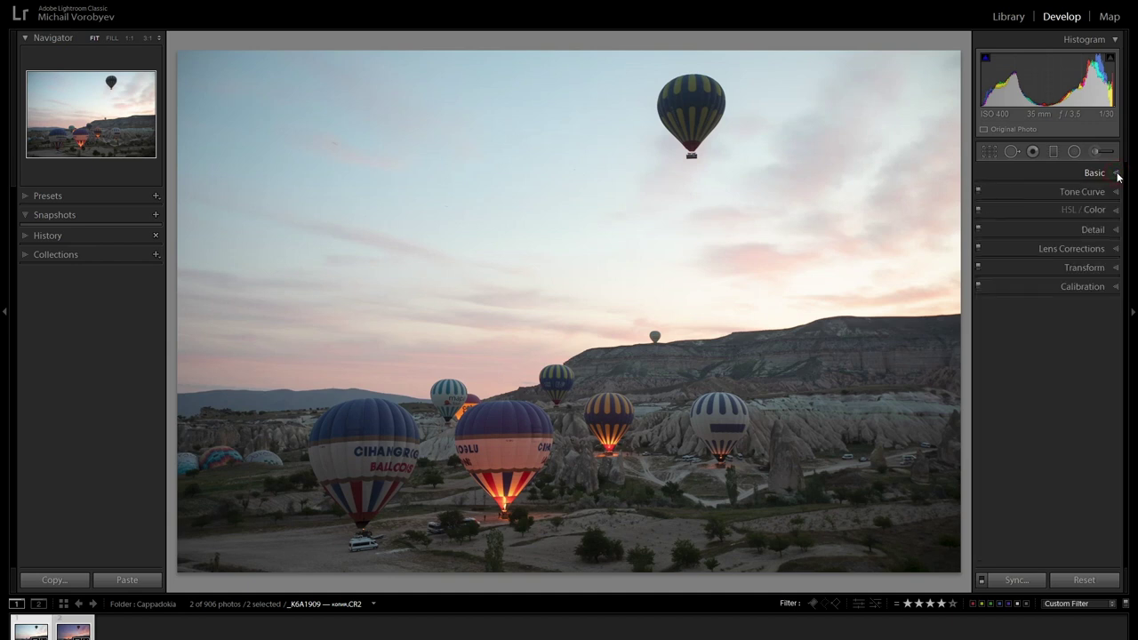
click(1053, 152)
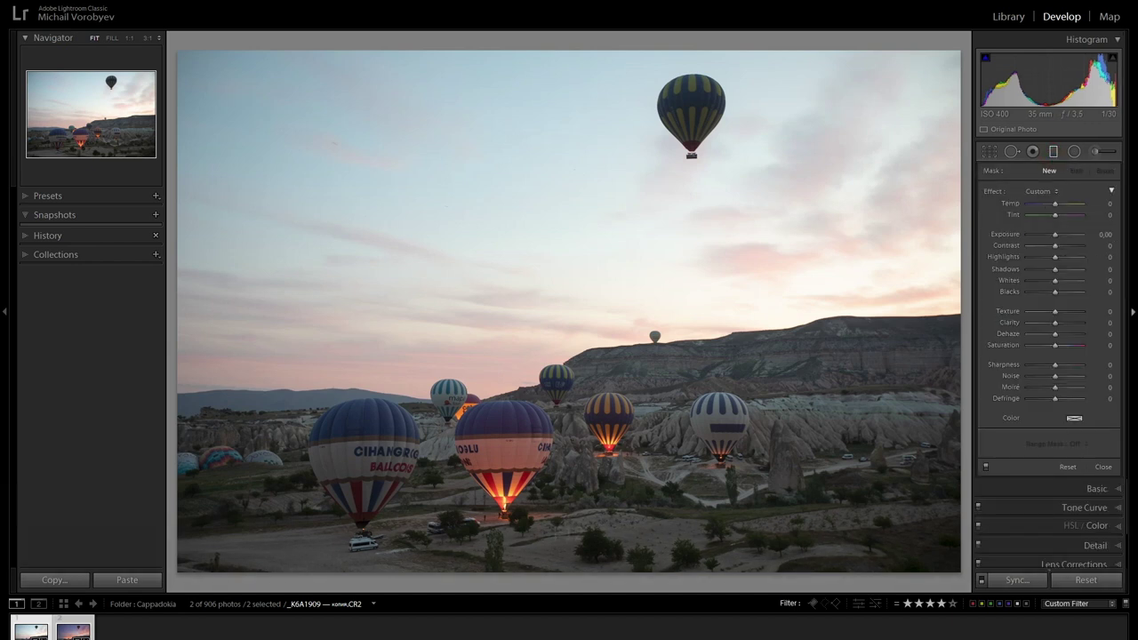
drag(418, 518, 403, 447)
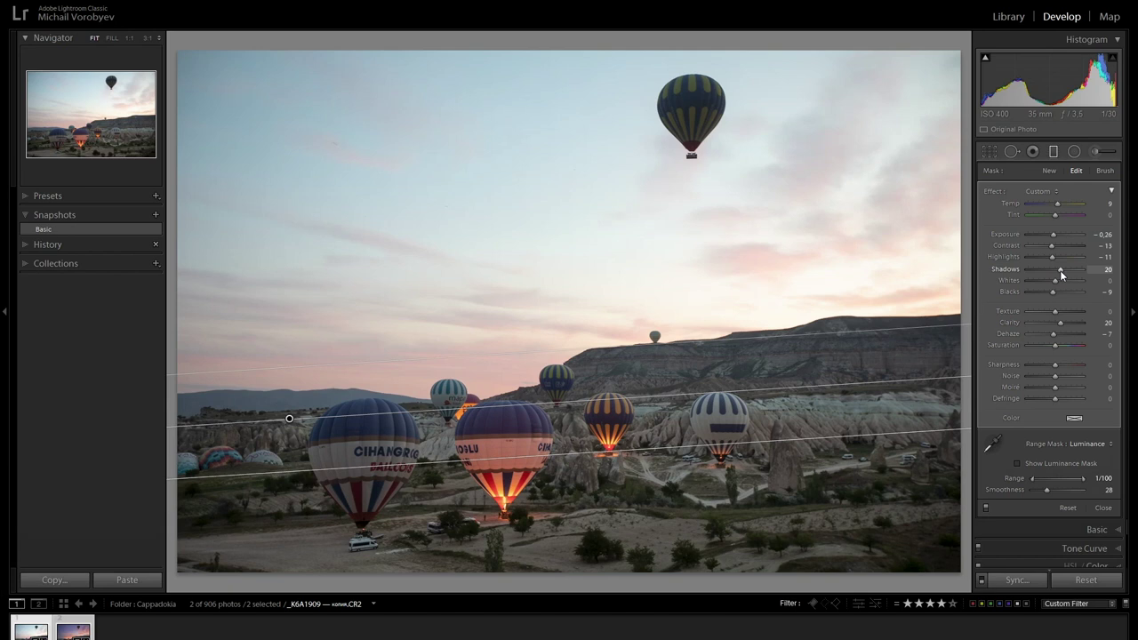
Step: Preview the gradient's mask and toggle the adjustment off and on to compare, then finish it
key(o)
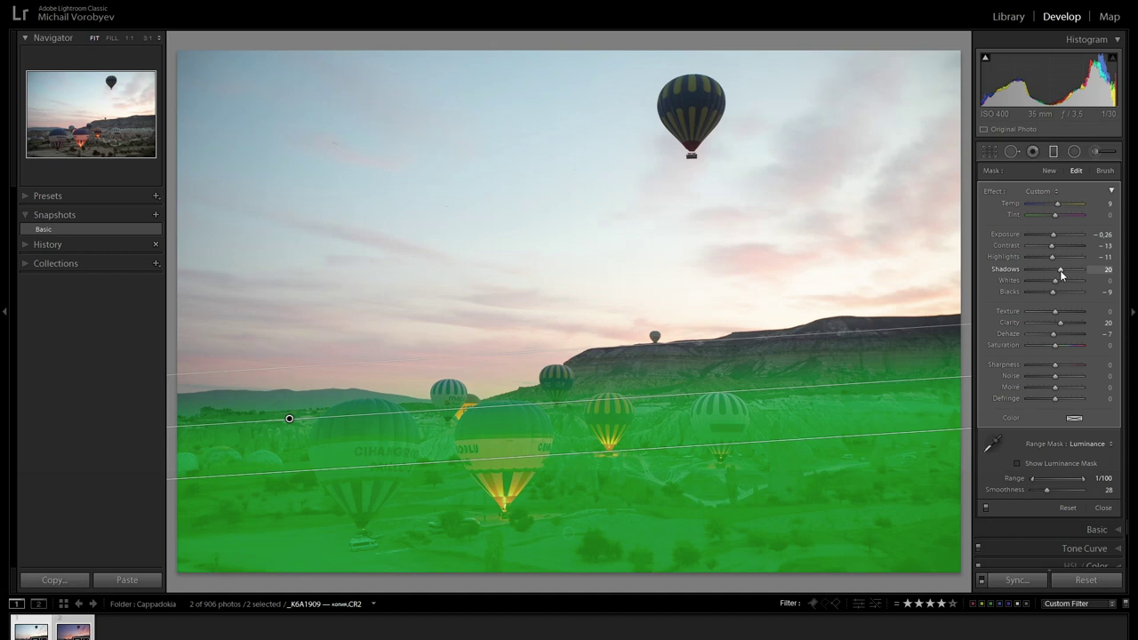
key(o)
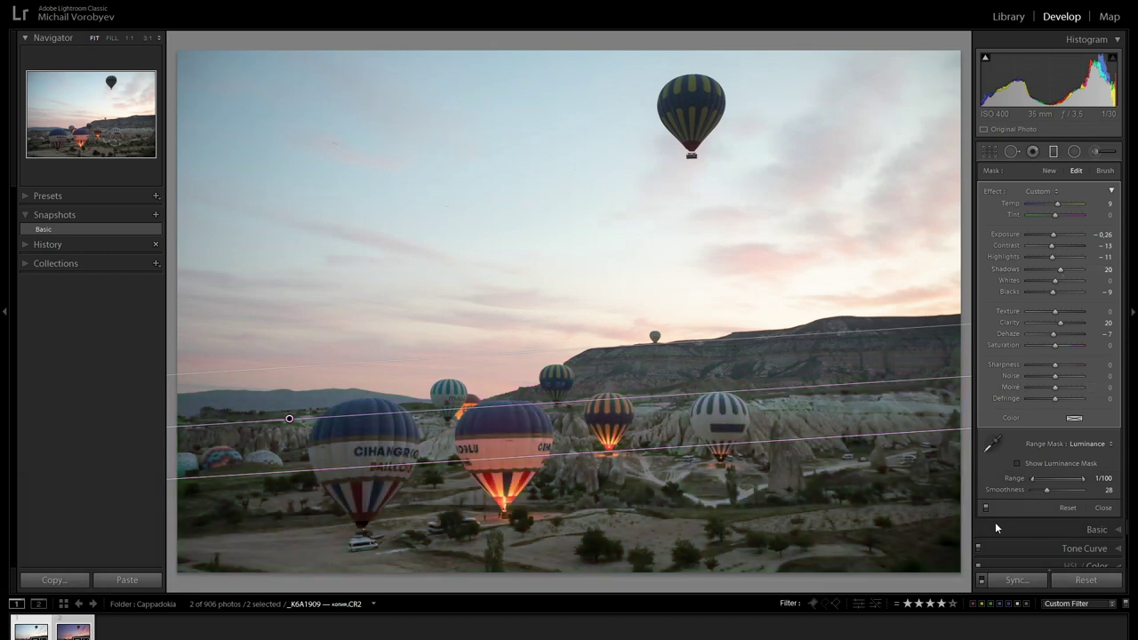
click(987, 508)
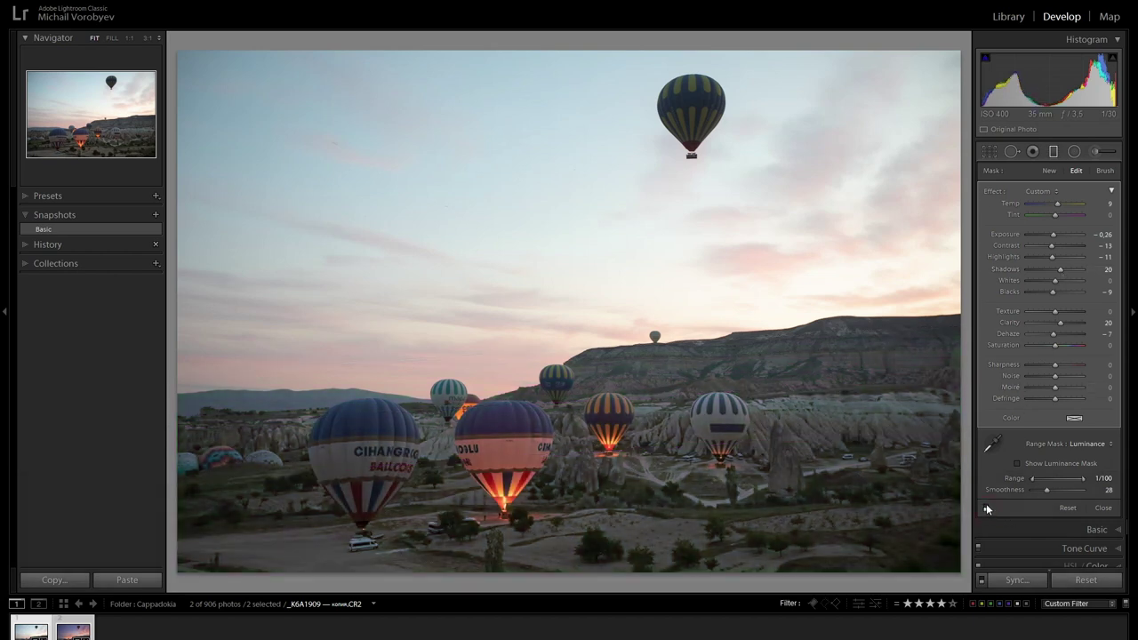
click(987, 507)
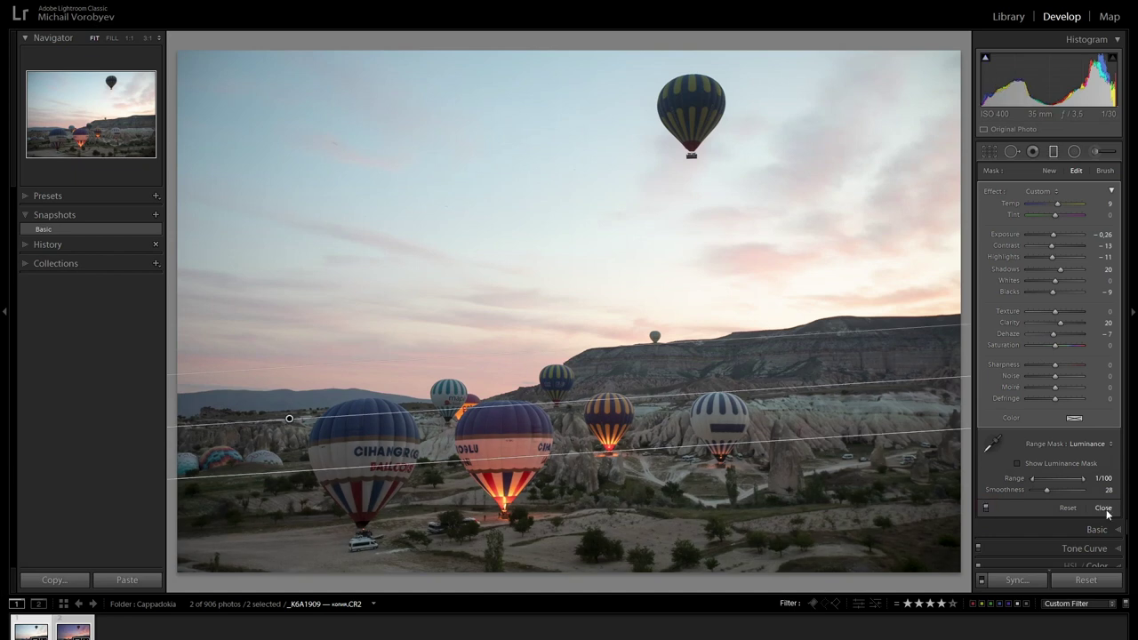
key(h)
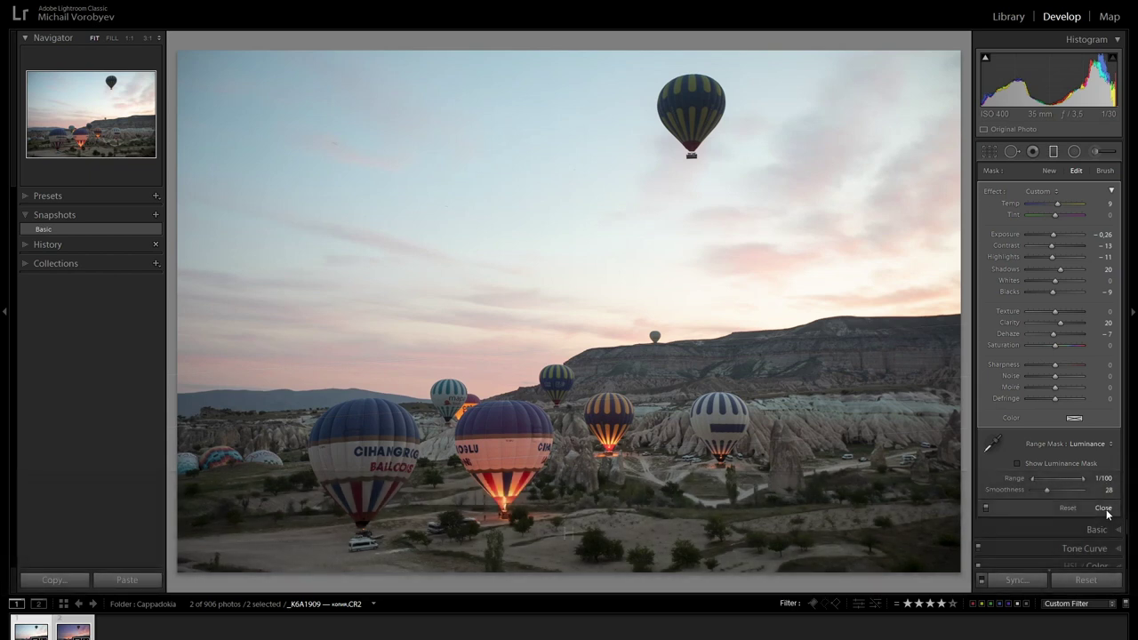
click(1104, 509)
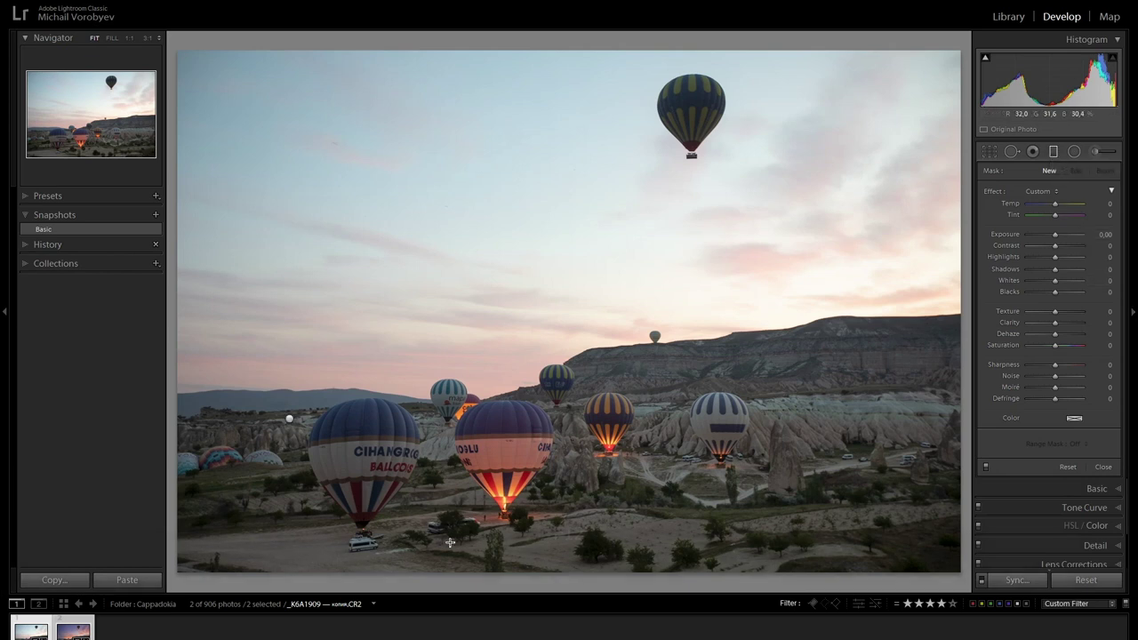
Step: Add a steeply tilted foreground gradient with Temp 4, Tint -15, Contrast 9, Shadows 39, Clarity 7
drag(468, 553, 470, 464)
drag(620, 473, 619, 466)
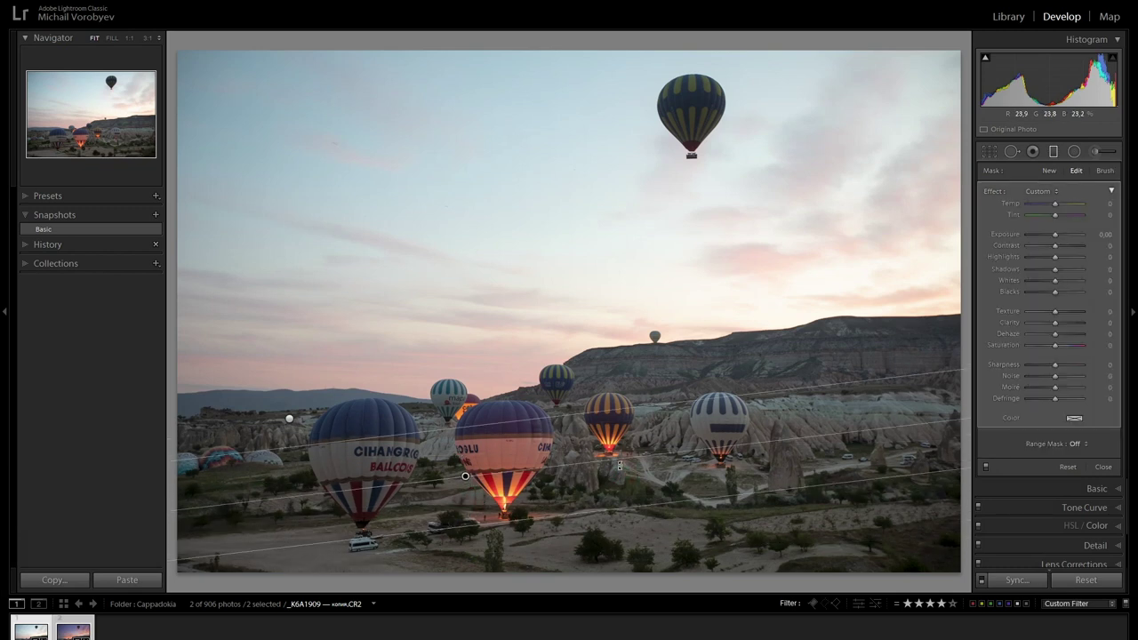
drag(535, 413, 533, 395)
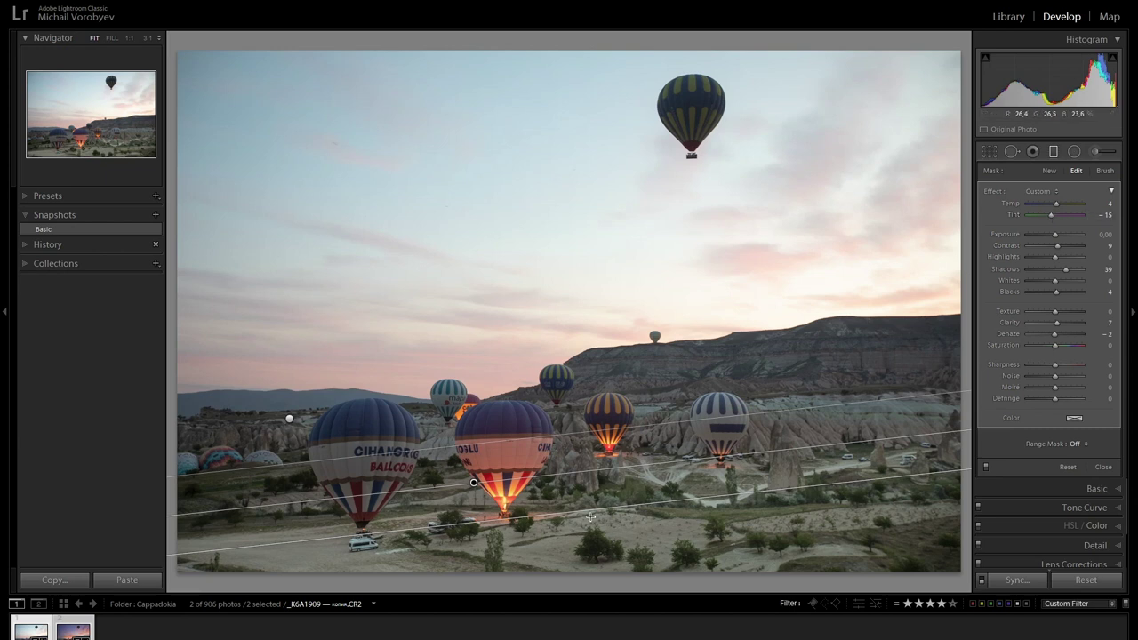
key(o)
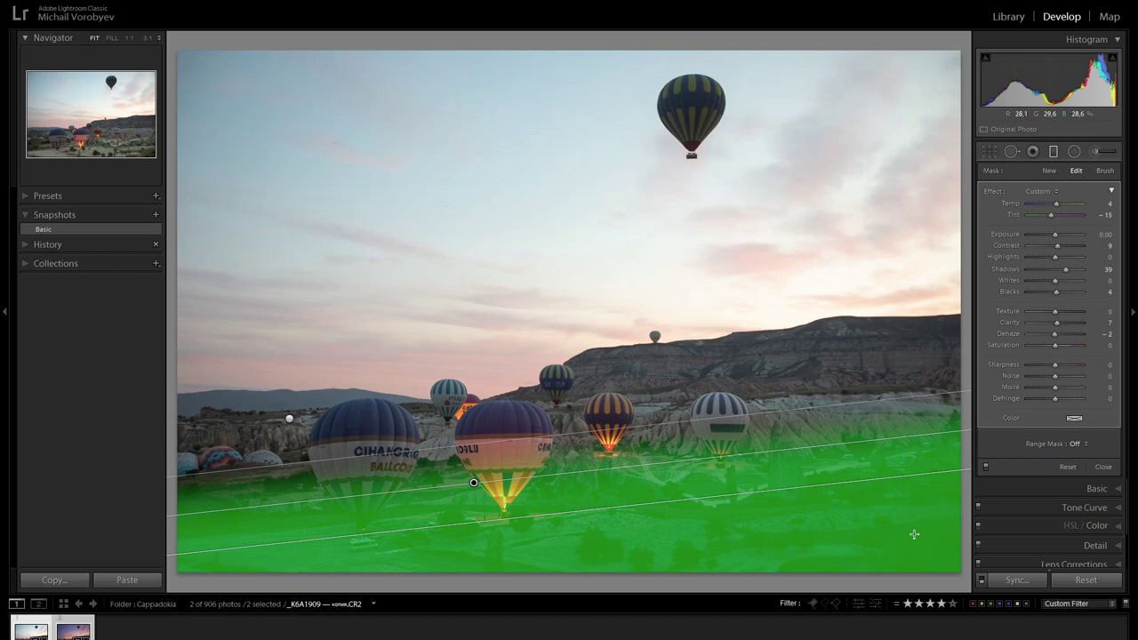
key(o)
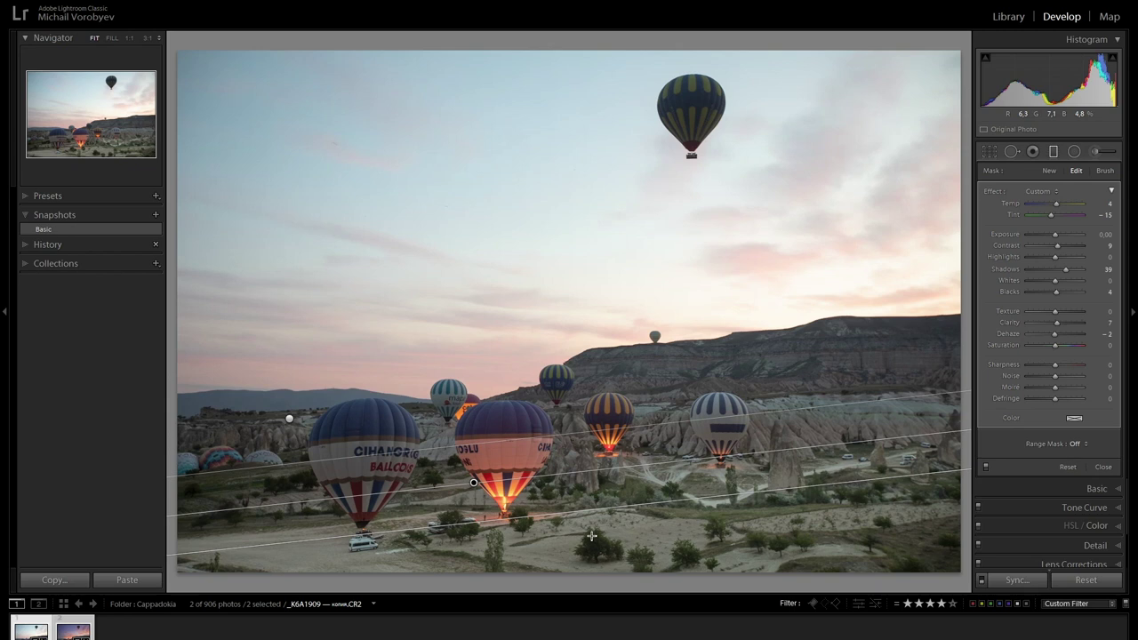
Step: Limit the foreground gradient with a luminance range mask of 0–22, previewed in grayscale
click(1078, 445)
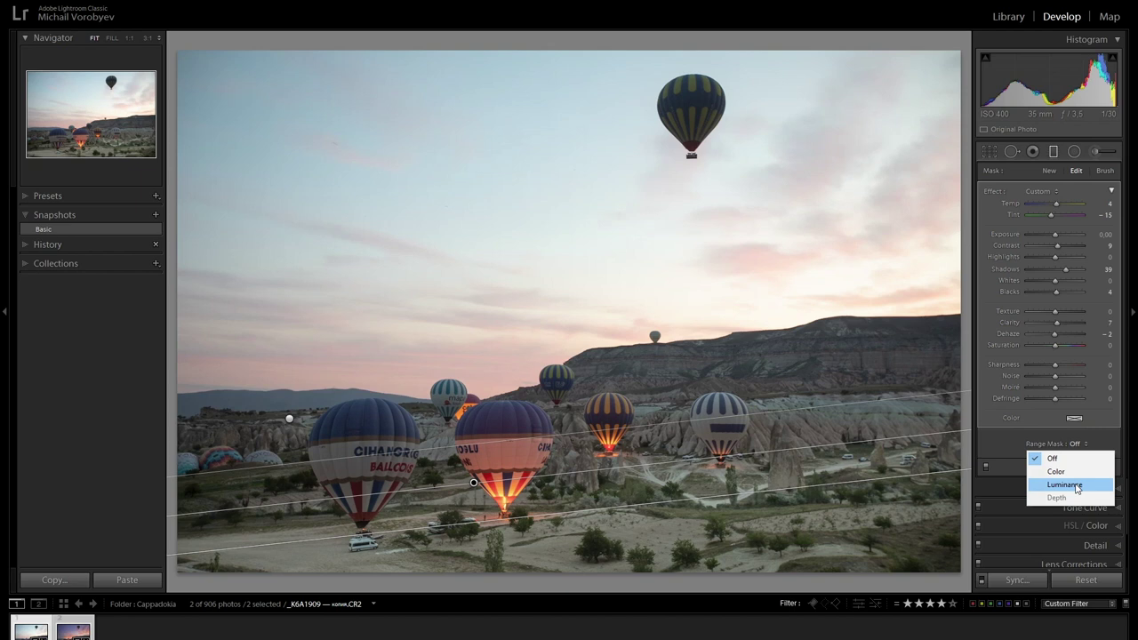
click(1065, 484)
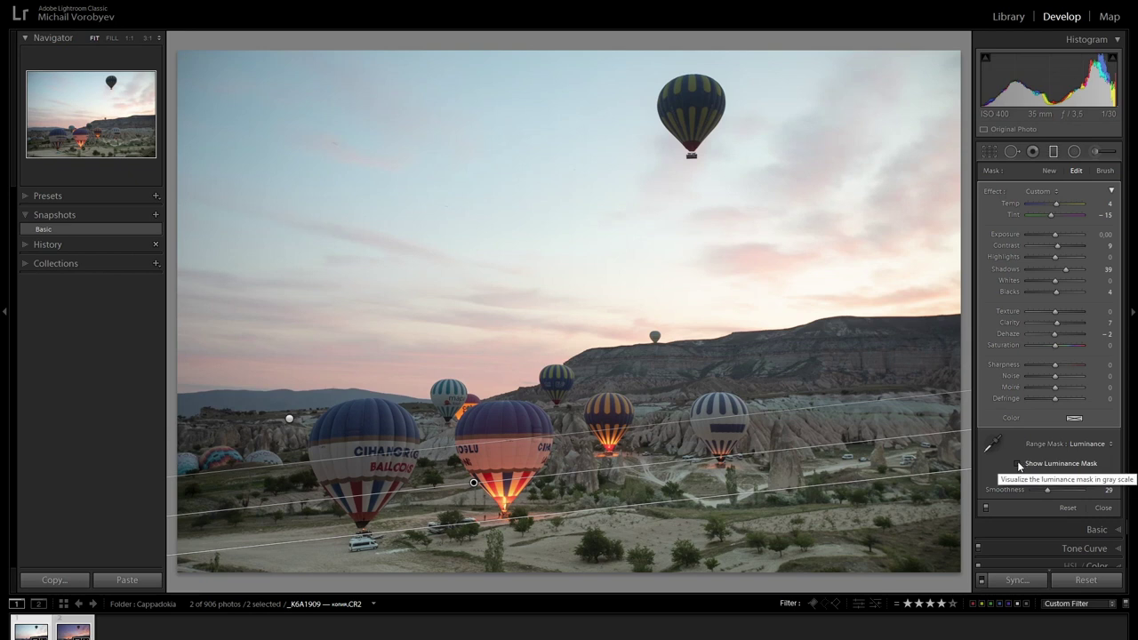
click(1020, 464)
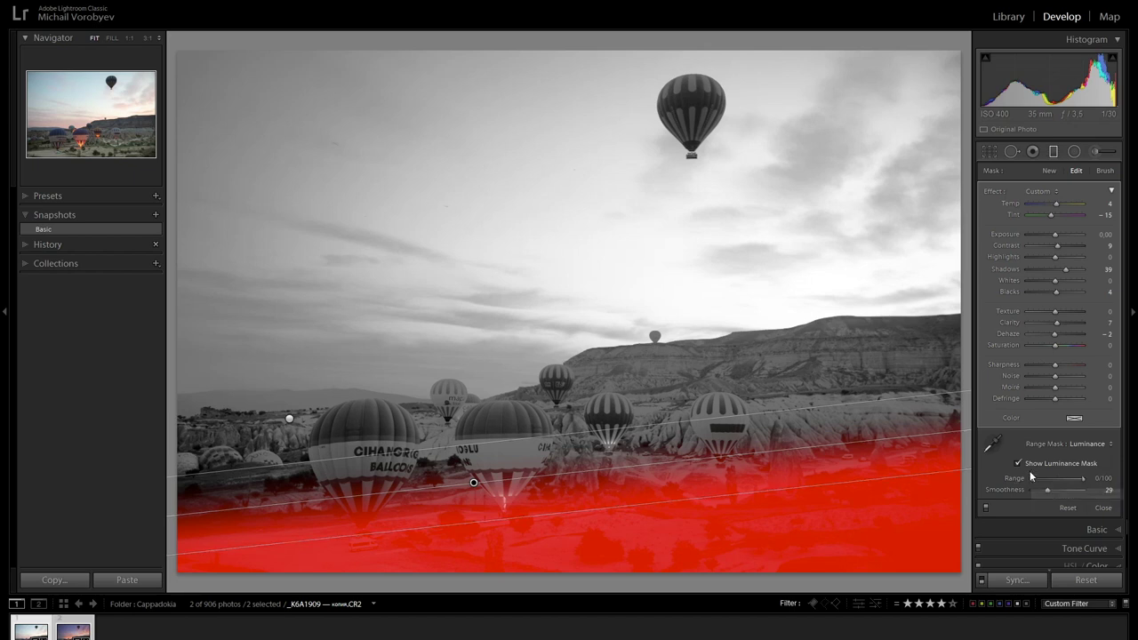
drag(1033, 477, 1045, 480)
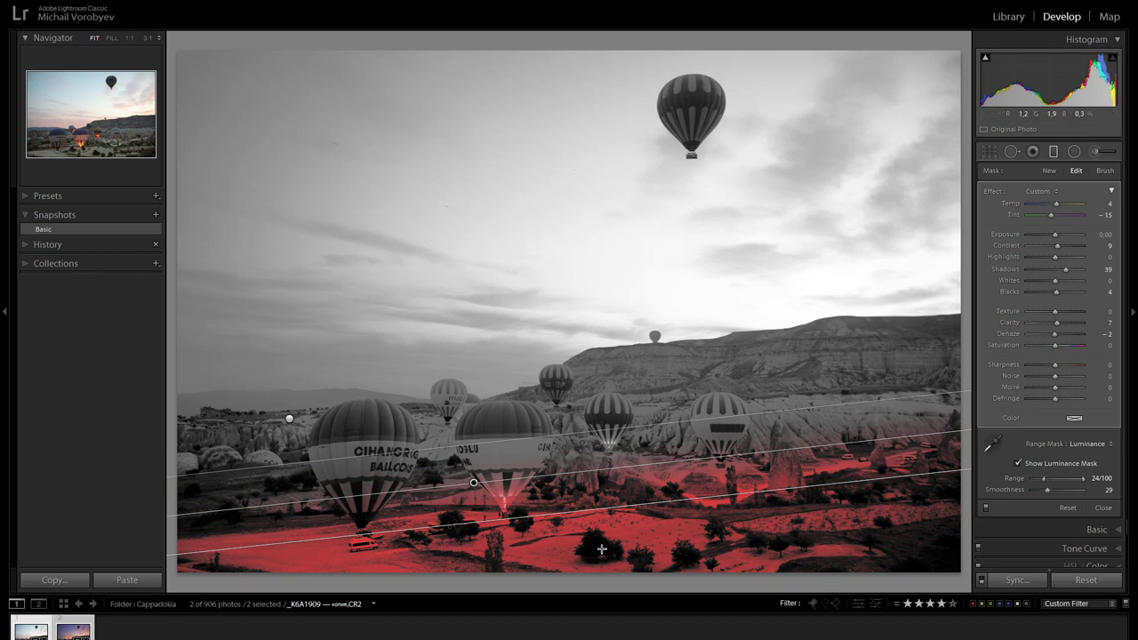
double_click(1083, 480)
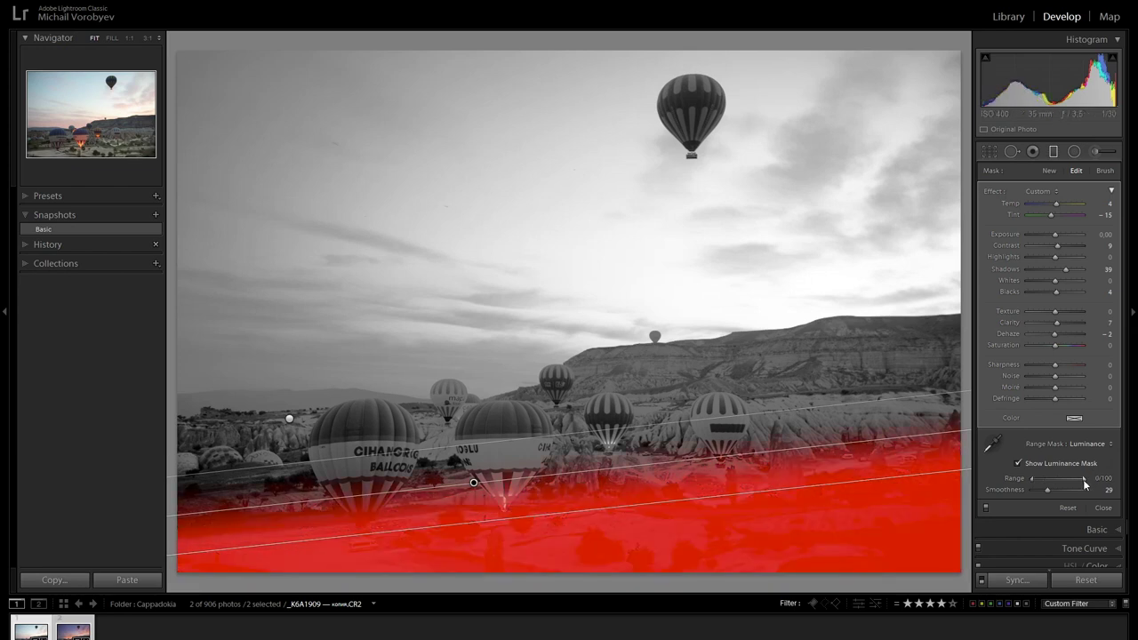
drag(1084, 481, 1045, 482)
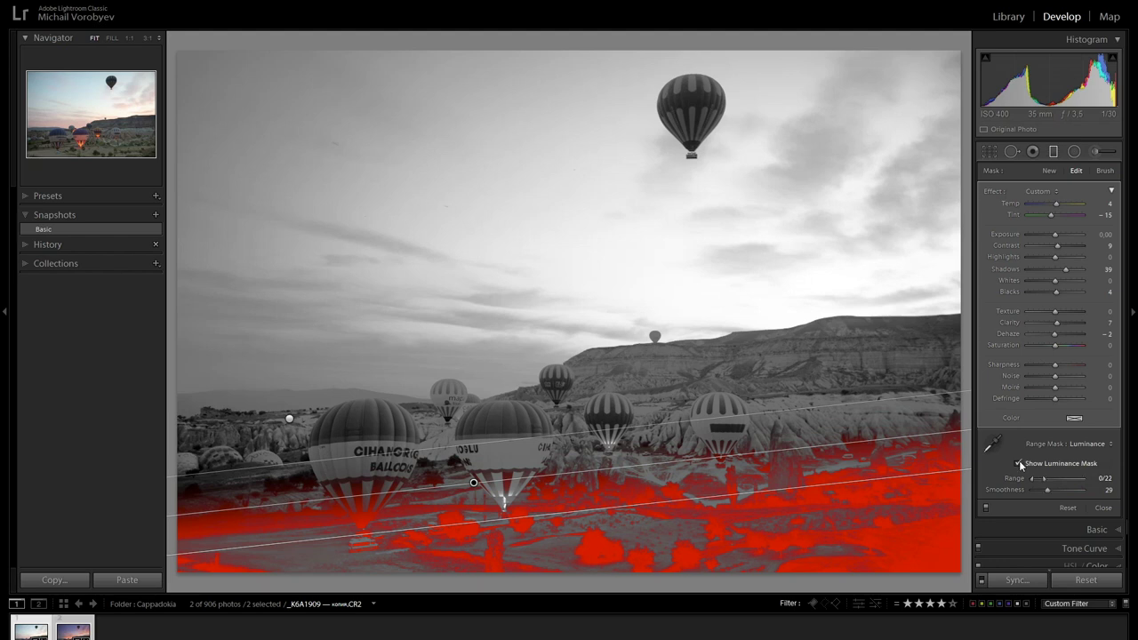
Step: Add a third foreground gradient with Exposure -0.35, Highlights 76 and luminance range 52–100
click(1020, 463)
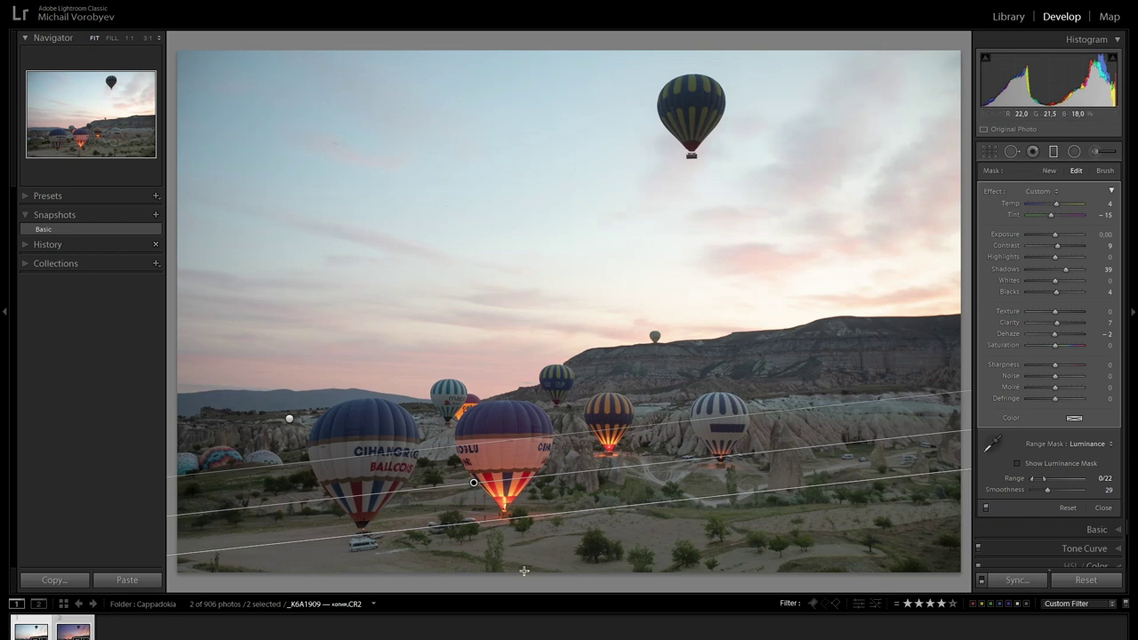
drag(523, 569, 523, 530)
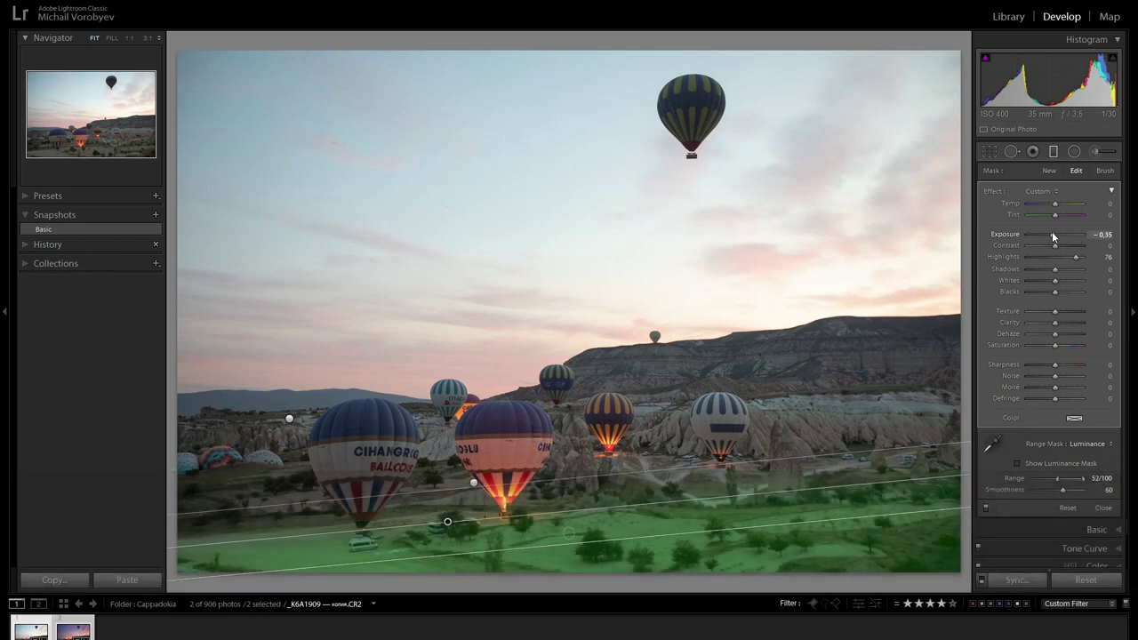
key(o)
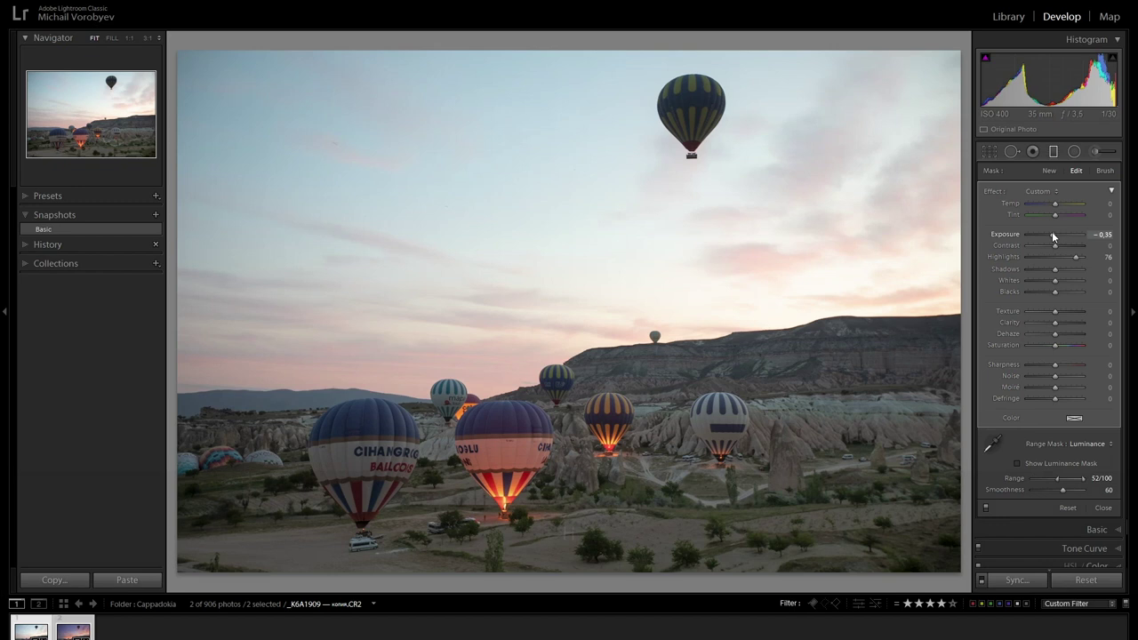
click(1104, 508)
Step: Create a snapshot named 'Ground' capturing the three graduated filters
click(155, 216)
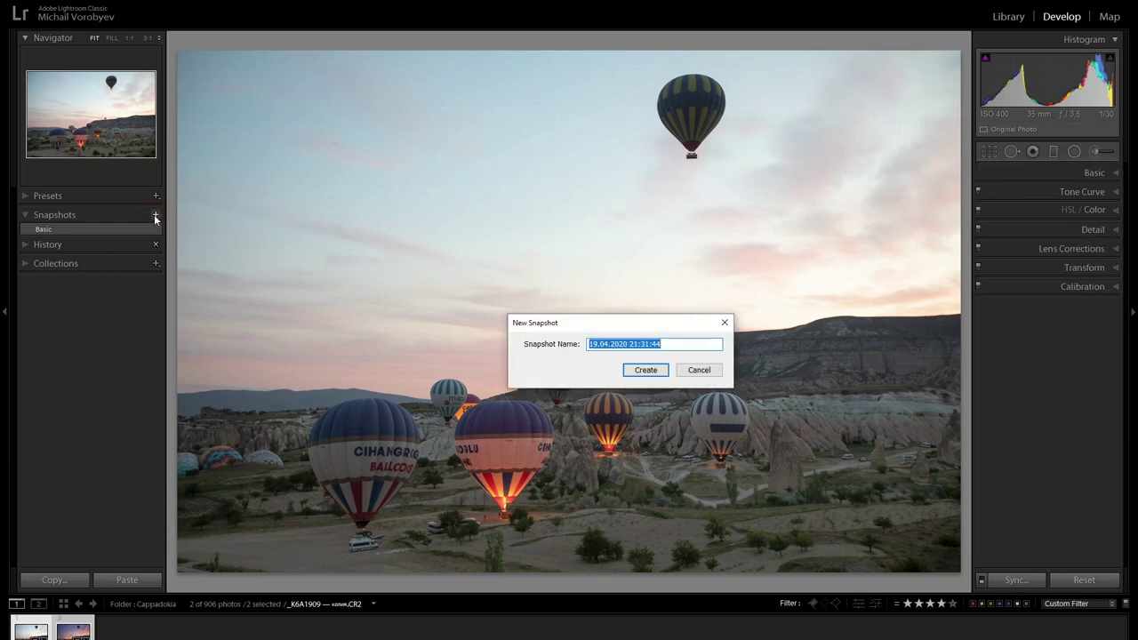
key(shift)
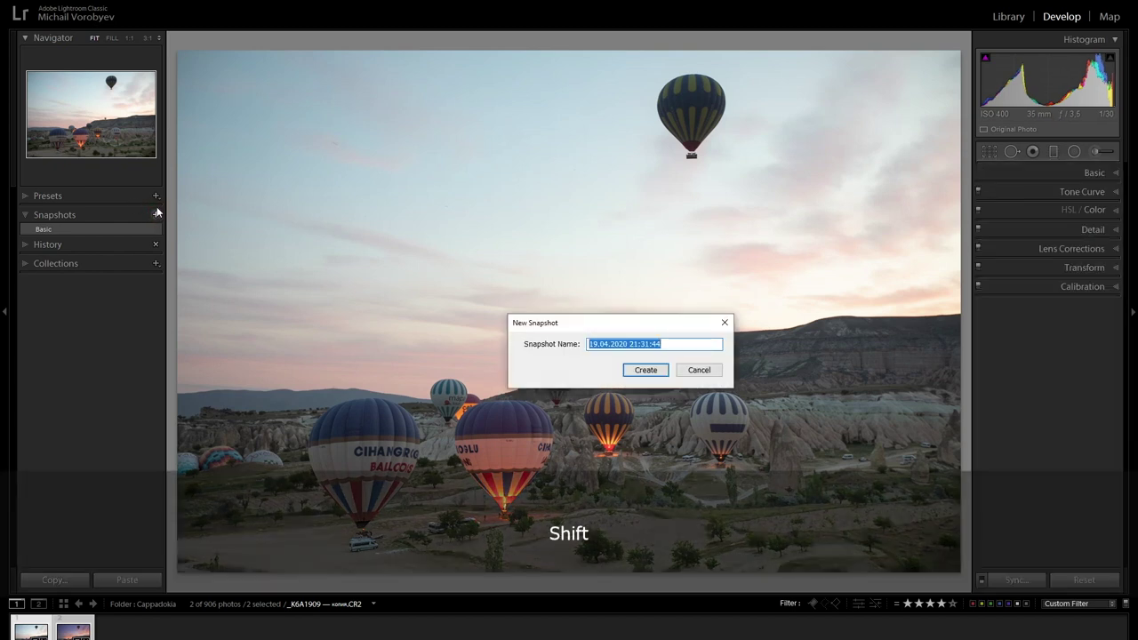
text(Ground)
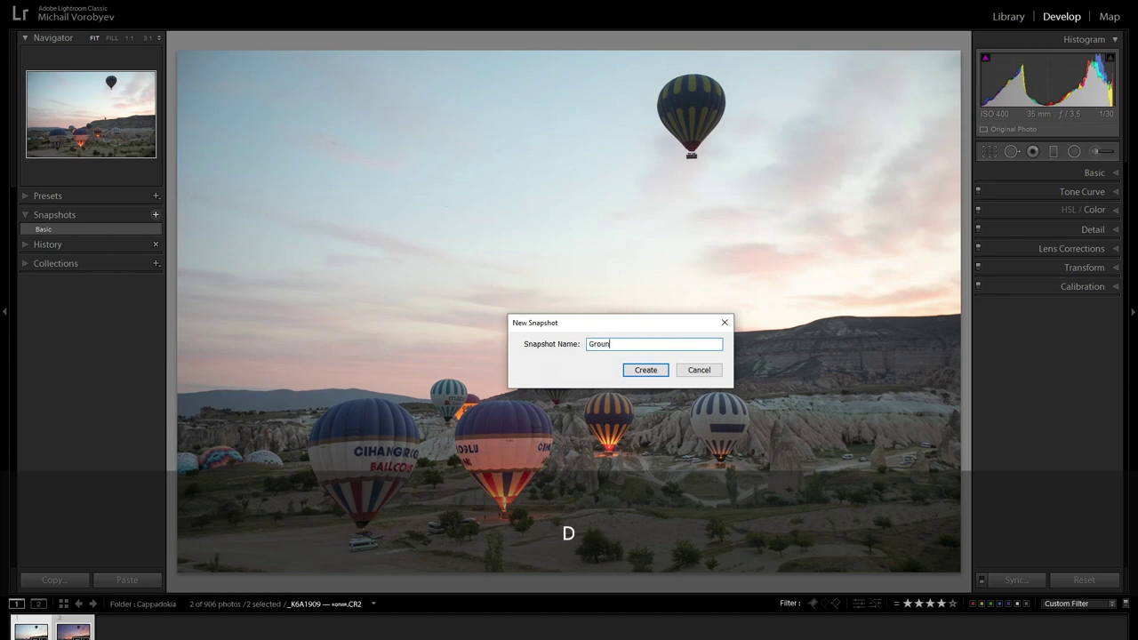
click(646, 370)
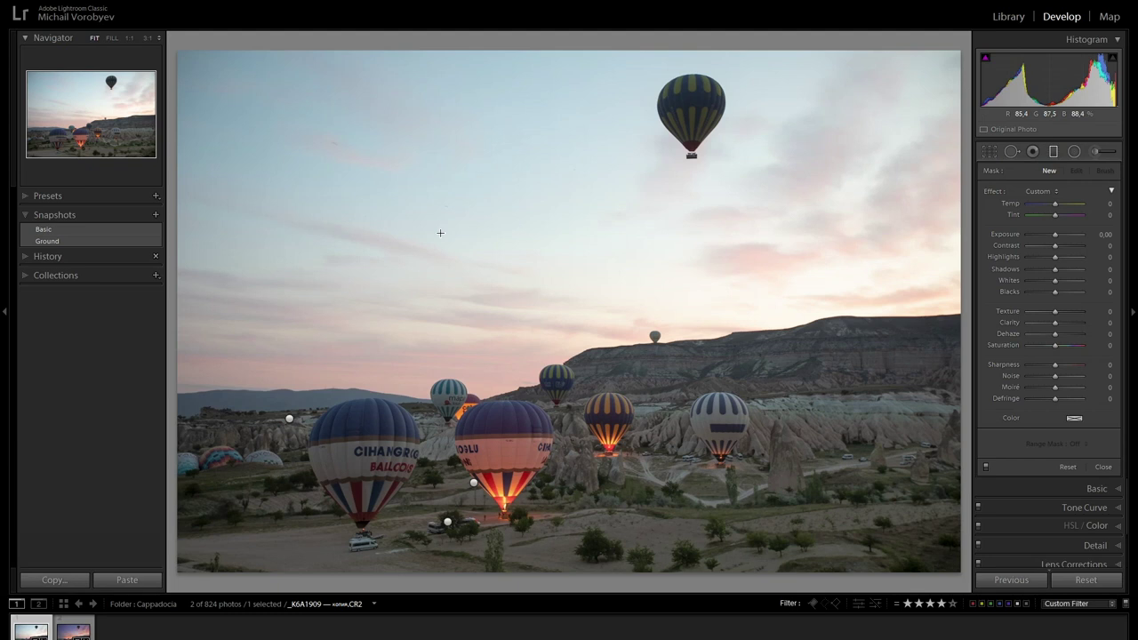
Step: Draw a sky gradient with Exposure -0.52, Tint 59, Contrast 22, Blacks -13, range 25–100
drag(434, 339, 438, 424)
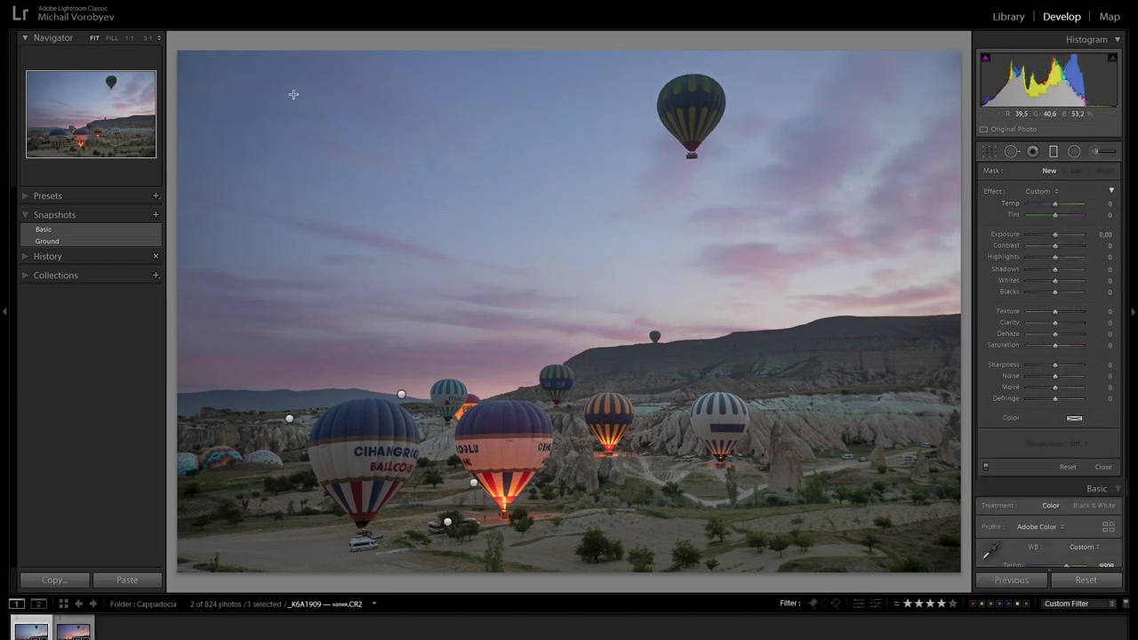
drag(293, 95, 339, 314)
drag(320, 206, 346, 245)
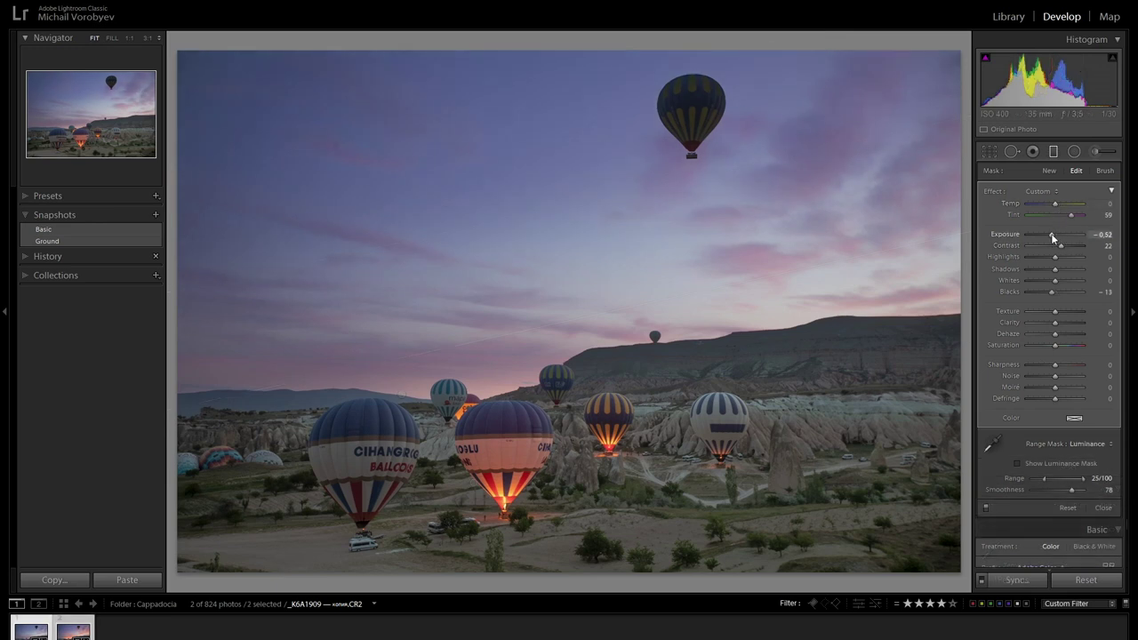
click(465, 257)
key(o)
key(ctrl+shift+d)
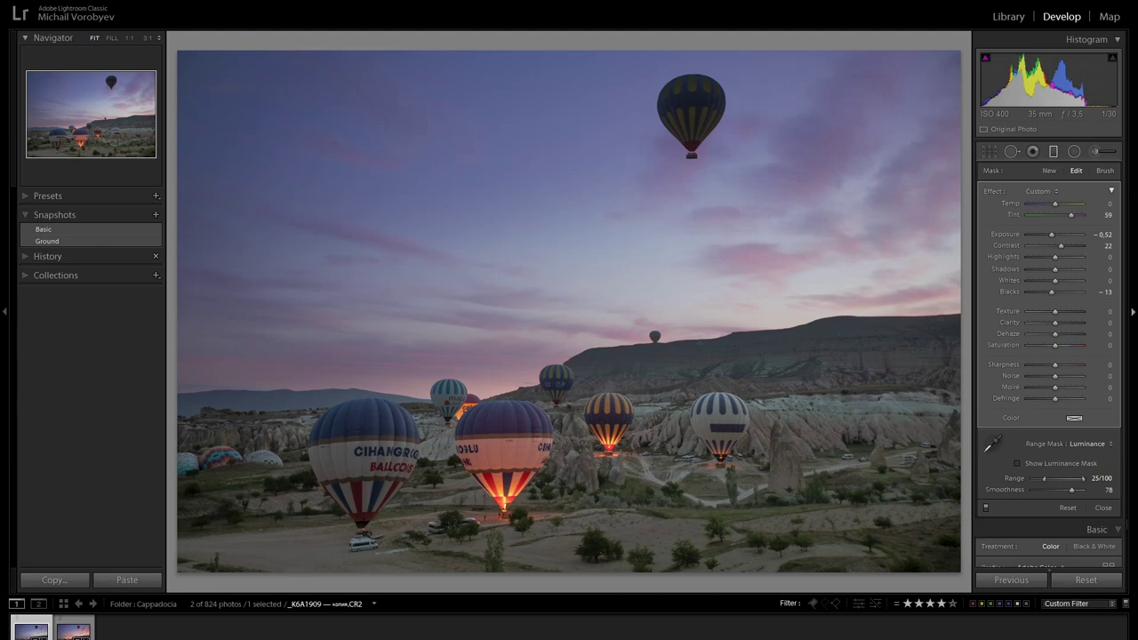
Step: Lay a new graduated filter along the horizon, angled to rise toward the right
key(m)
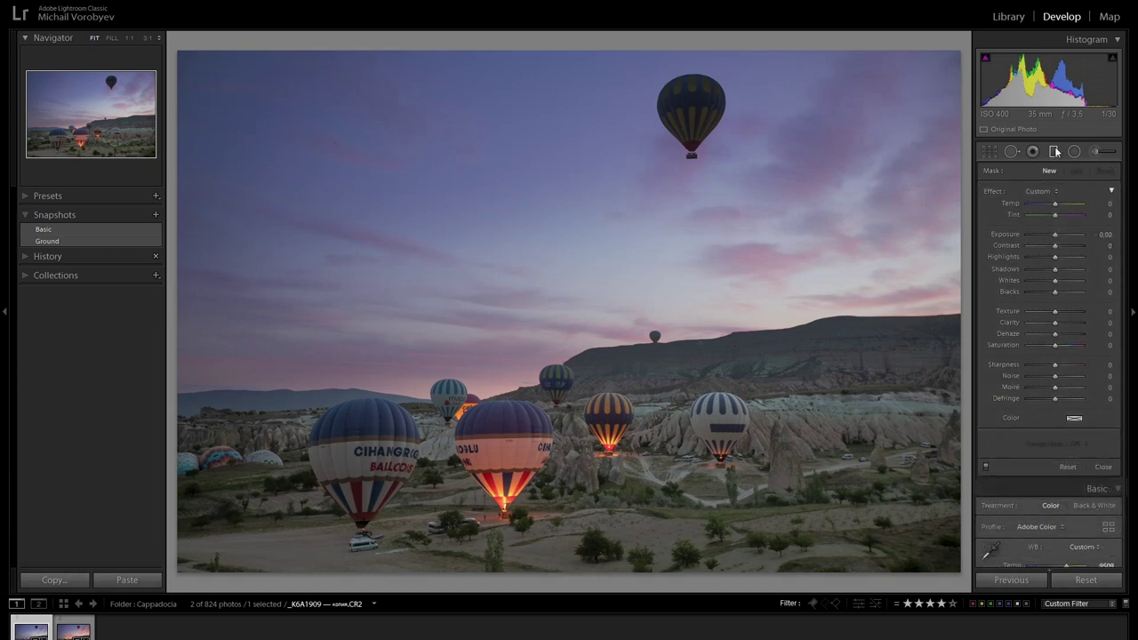
click(1056, 151)
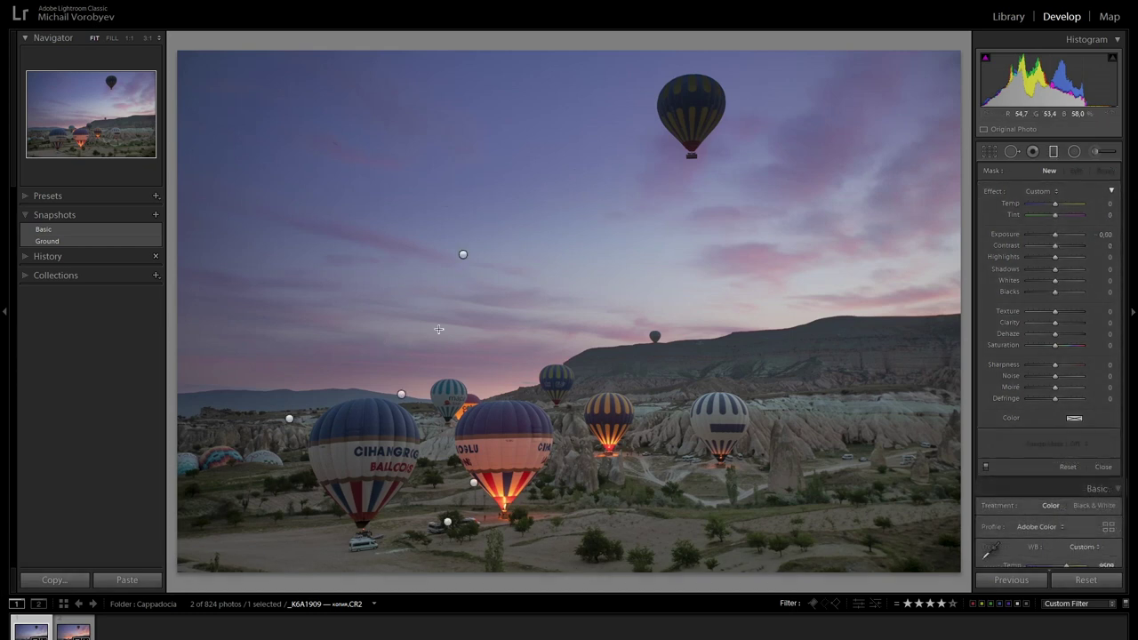
drag(444, 415, 811, 405)
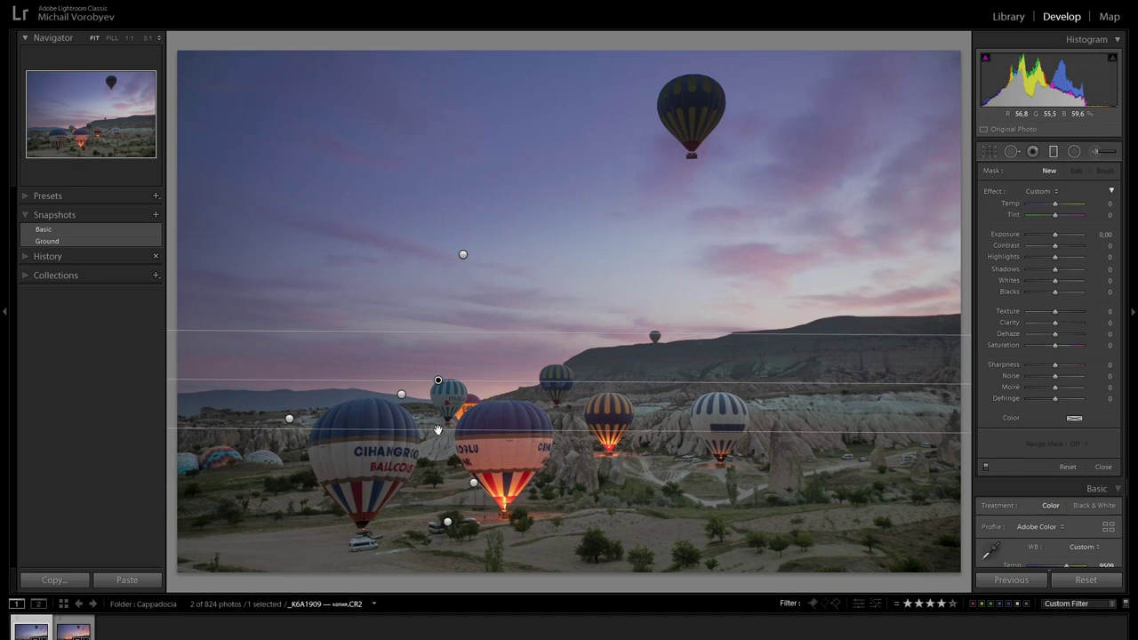
drag(887, 371, 890, 358)
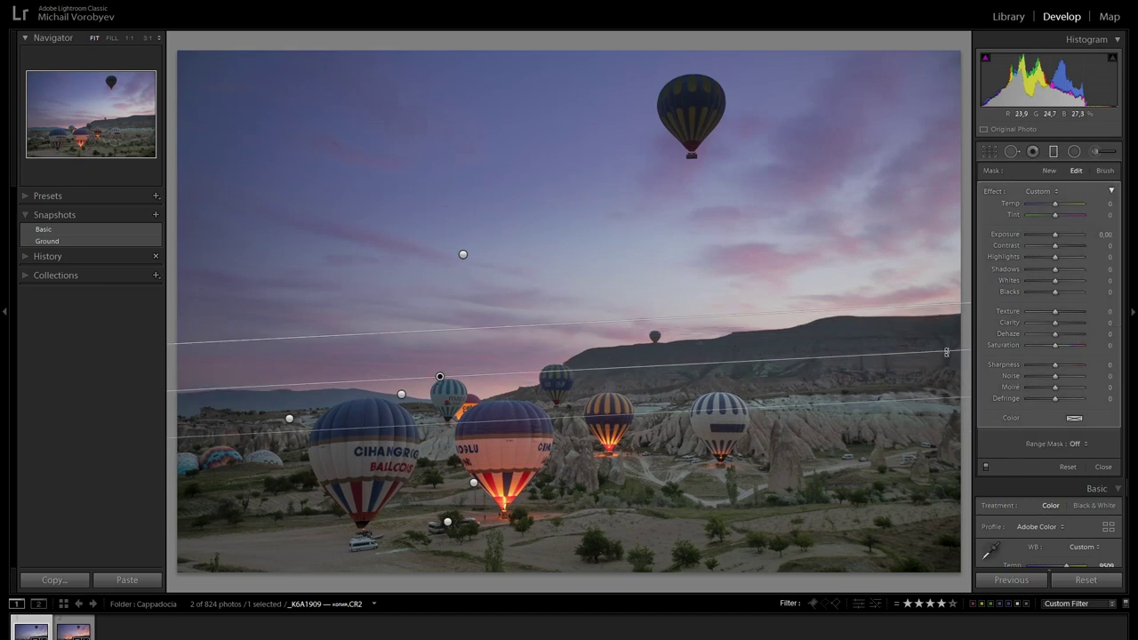
Step: Set the horizon gradient to Temp 67, Tint 93, Highlights -13, Shadows 13, Saturation 41
mouse_move(1056, 204)
mouse_down()
mouse_move(1077, 205)
mouse_move(1068, 217)
mouse_move(1080, 217)
mouse_up()
drag(1056, 257, 1053, 258)
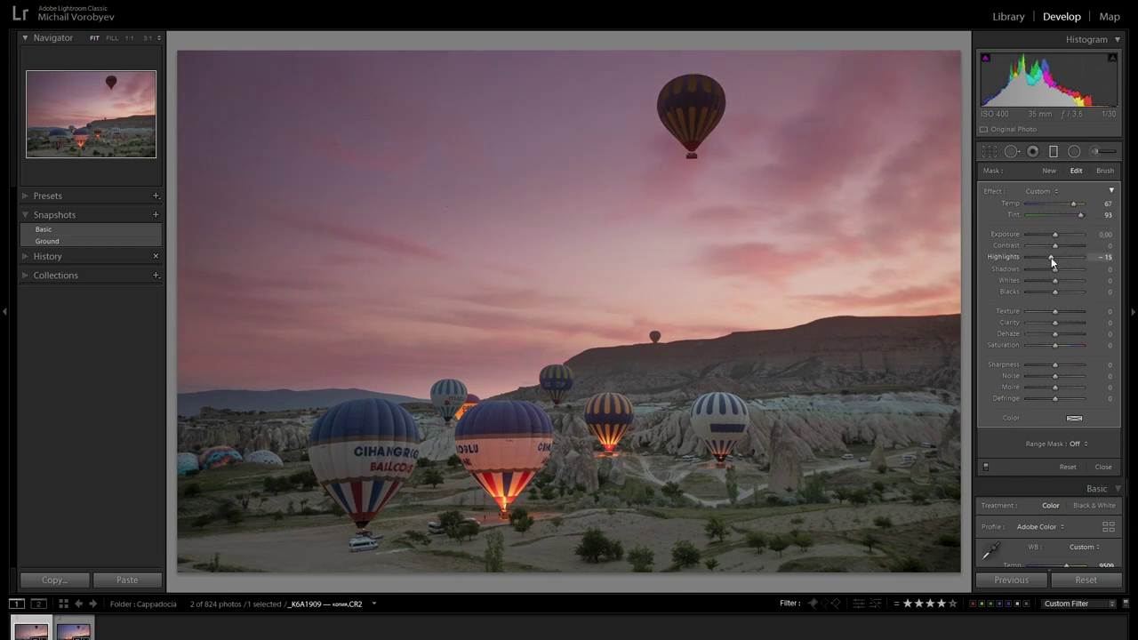
drag(1056, 269, 1059, 269)
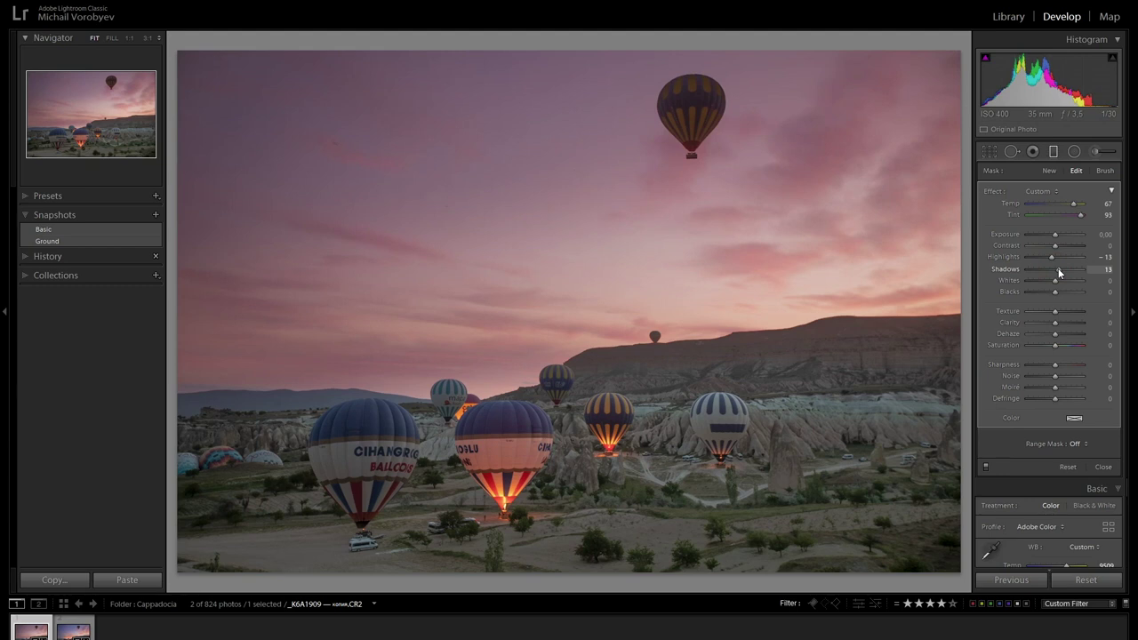
drag(1056, 345, 1067, 346)
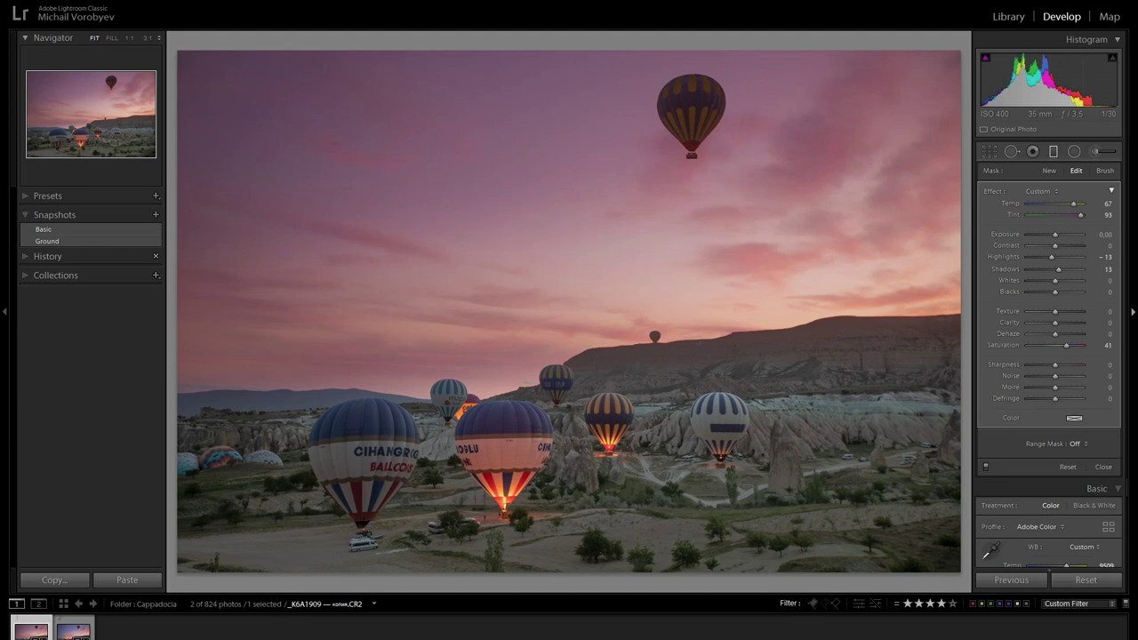
click(1075, 444)
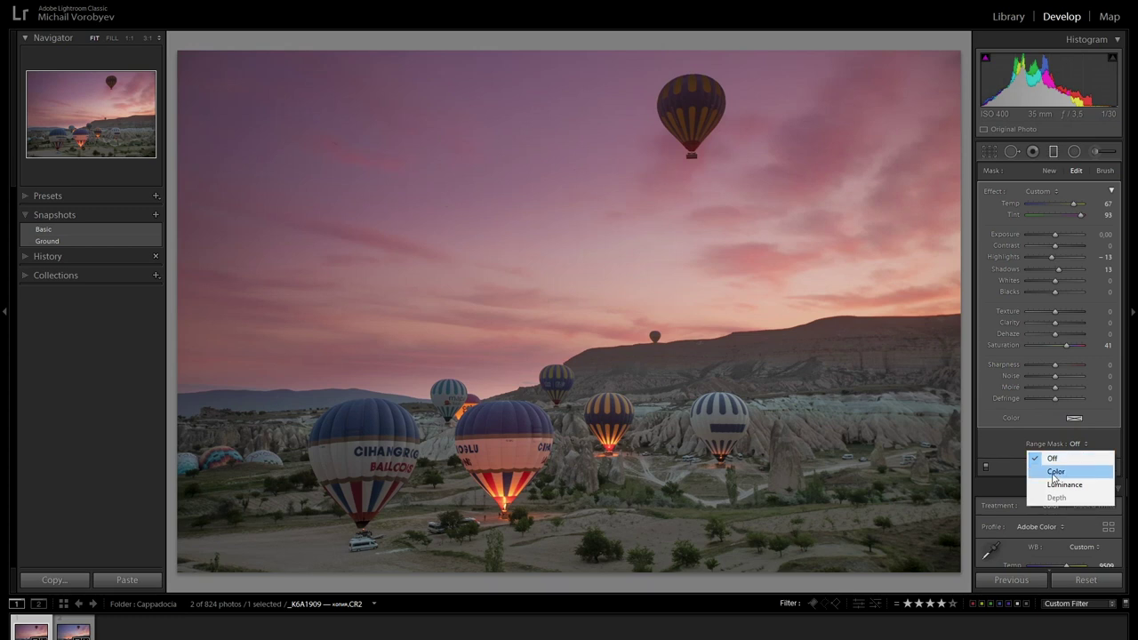
Step: Restrict the horizon gradient with a colour range mask sampled from the sky, amount 27
click(1056, 472)
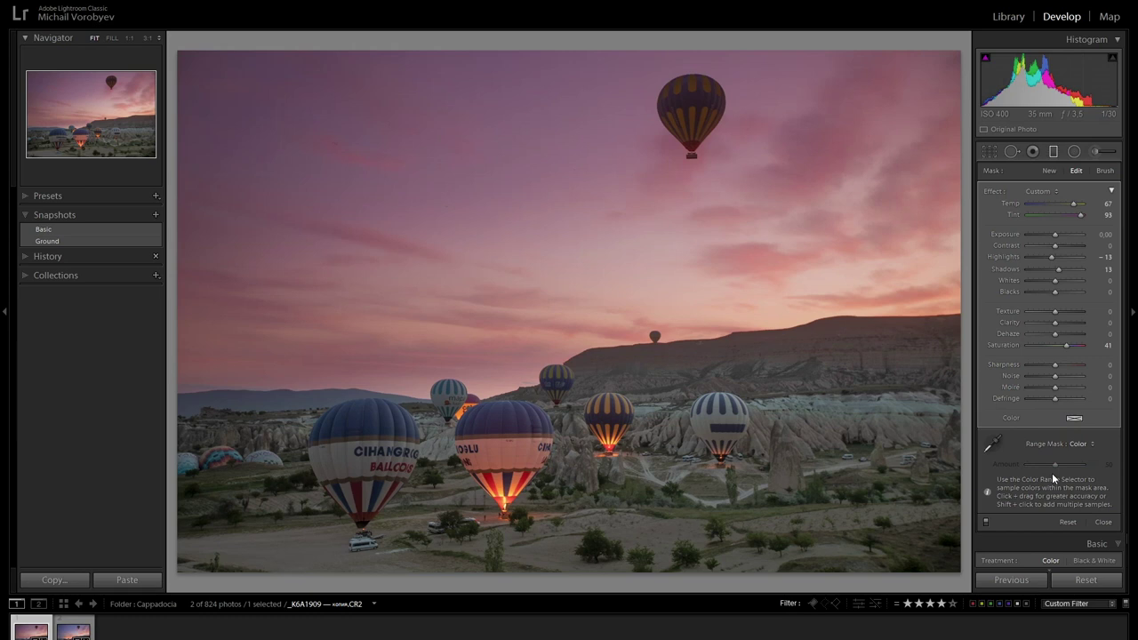
click(994, 443)
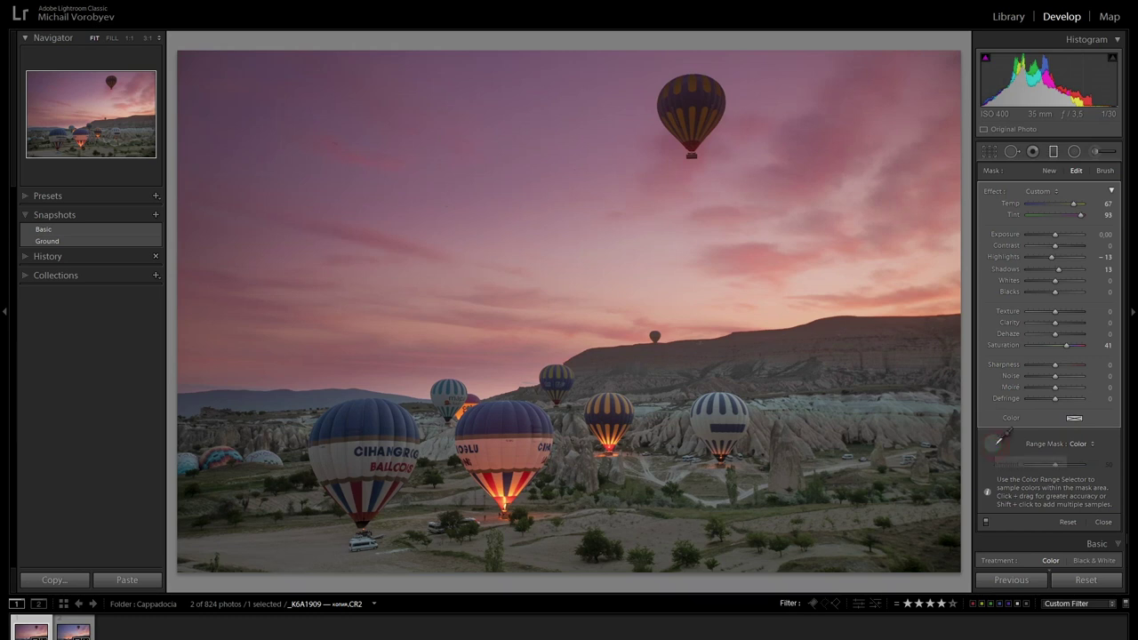
click(757, 258)
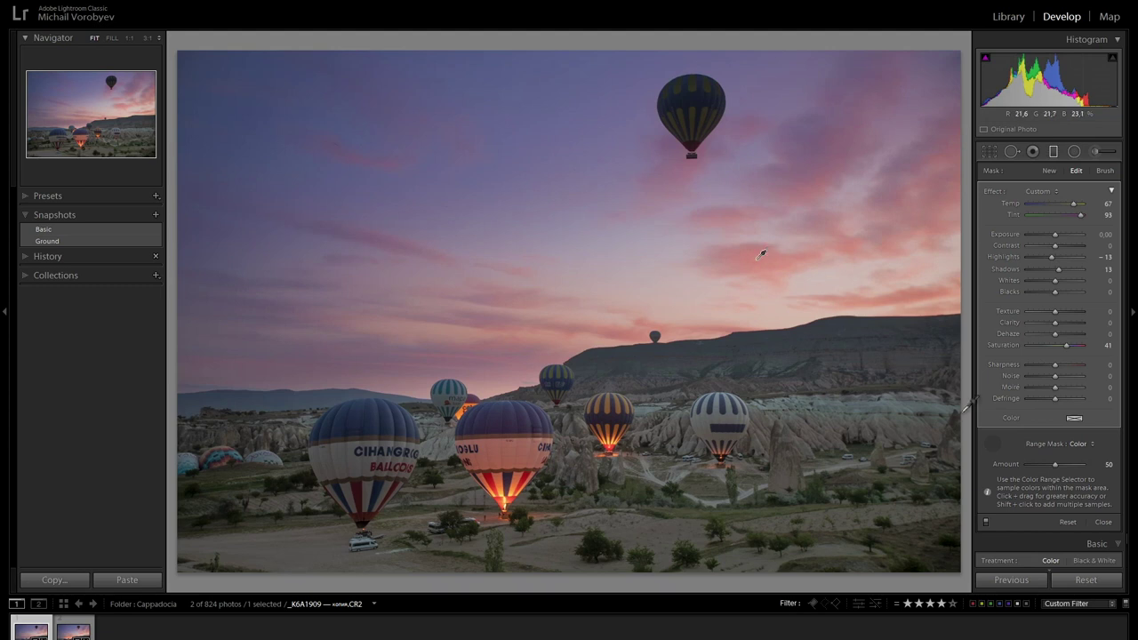
mouse_move(1056, 467)
mouse_down()
mouse_move(1041, 465)
mouse_move(1087, 464)
mouse_move(1041, 464)
mouse_move(1050, 463)
mouse_up()
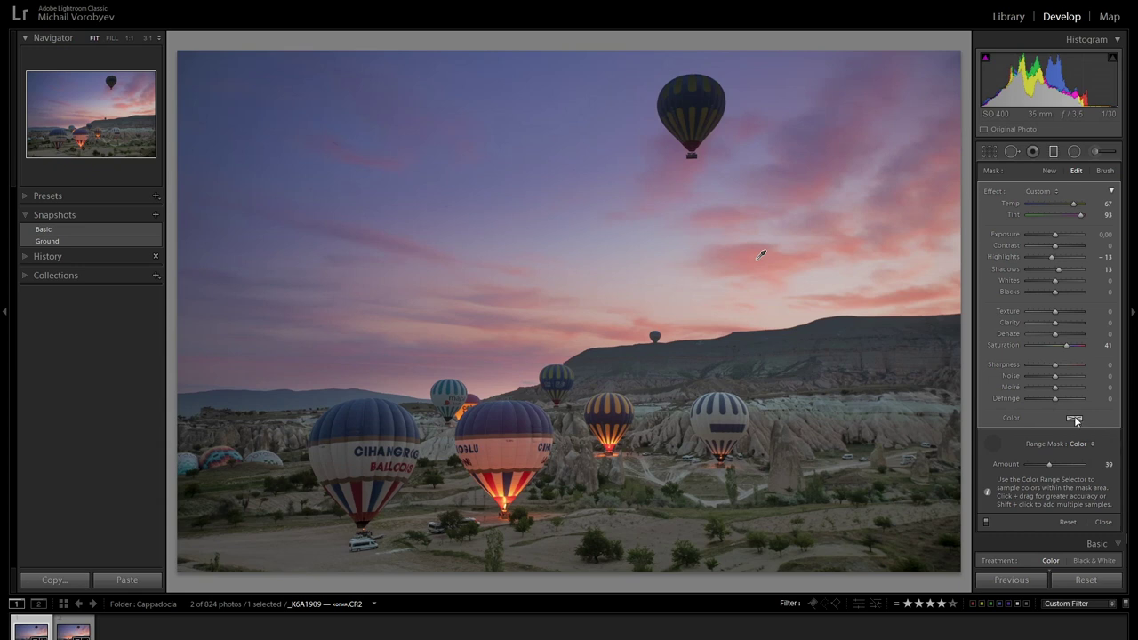
Step: Tint the horizon gradient a soft warm orange and finish editing the adjustment
click(1075, 419)
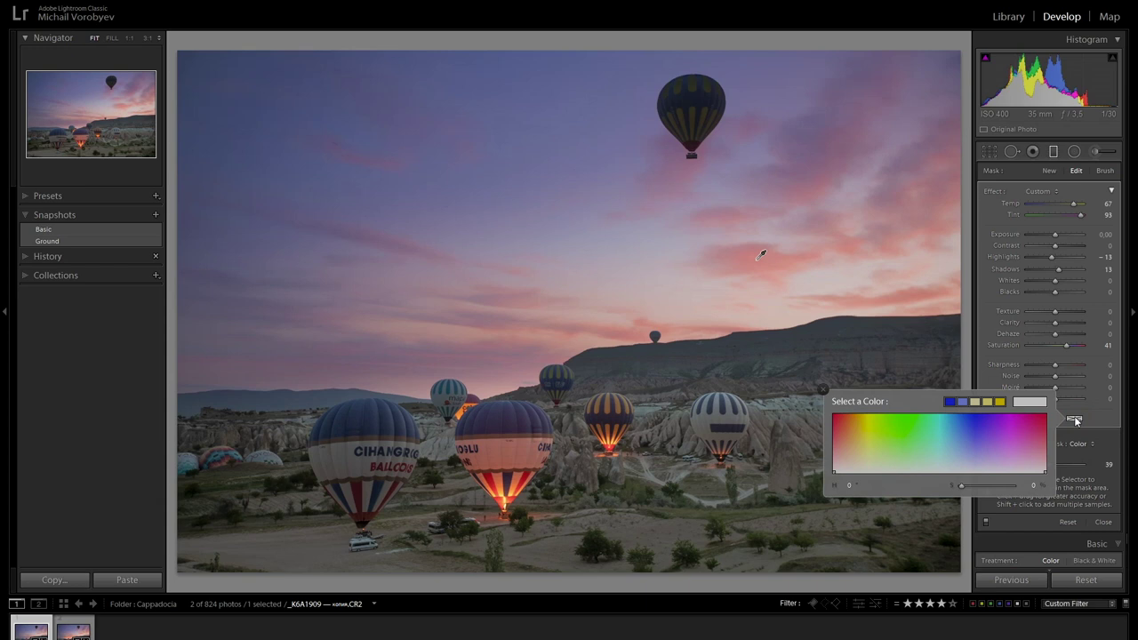
click(859, 436)
click(858, 433)
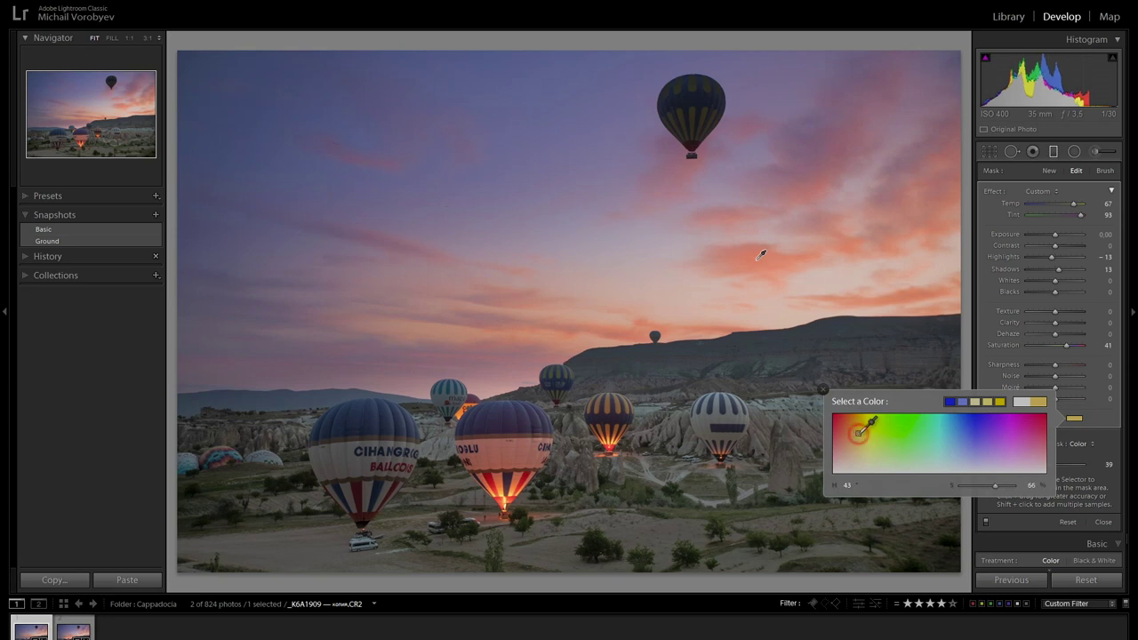
drag(859, 433, 858, 435)
click(850, 440)
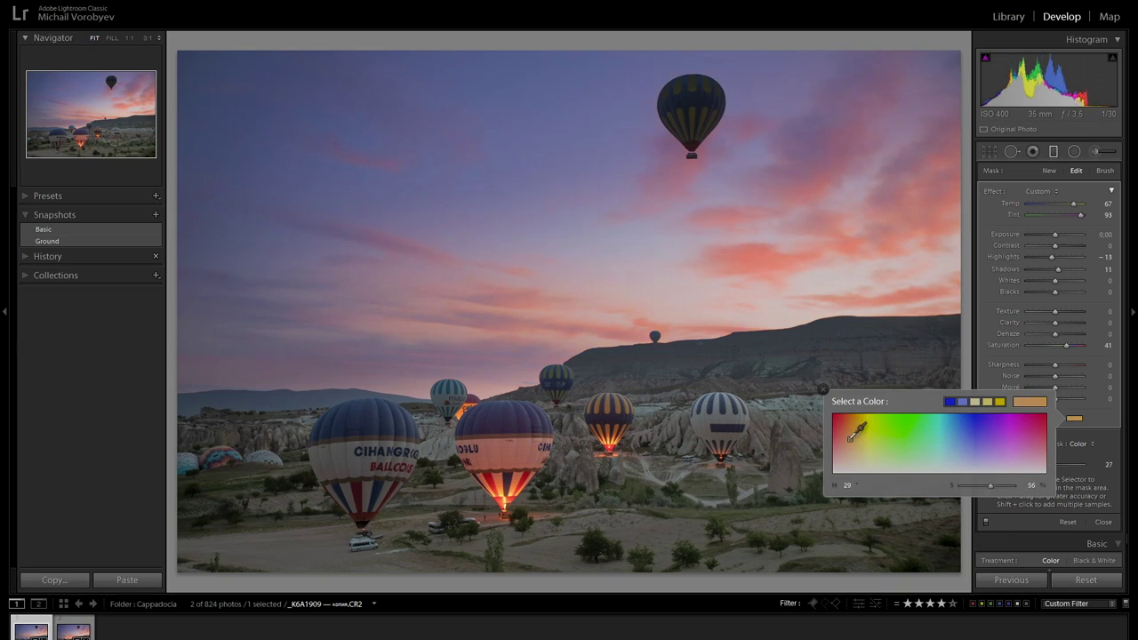
click(823, 391)
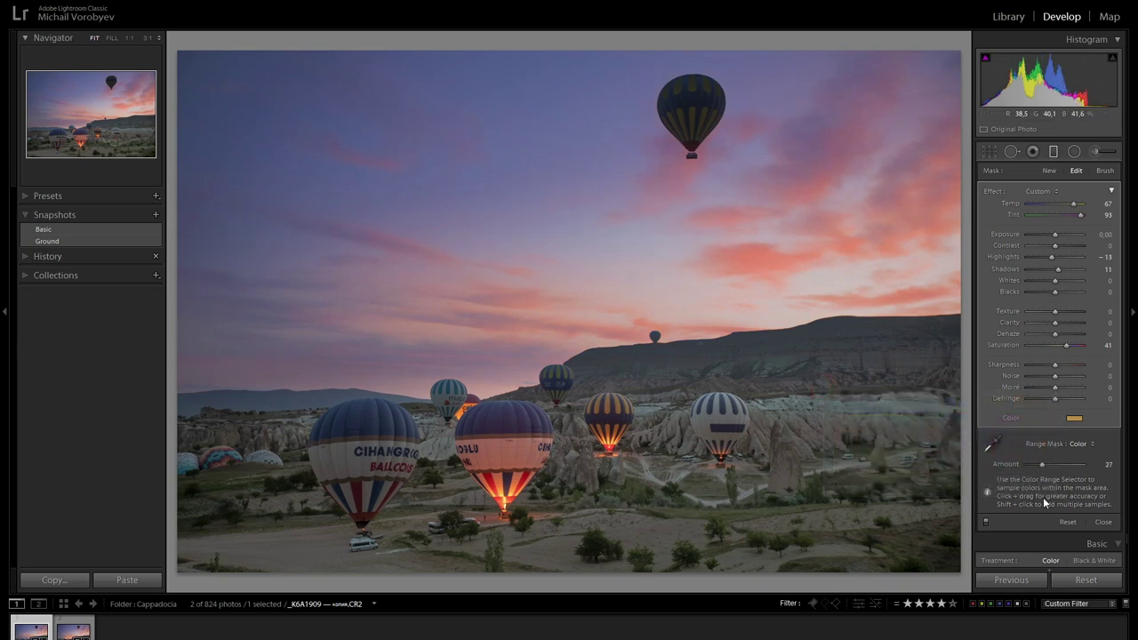
click(1103, 523)
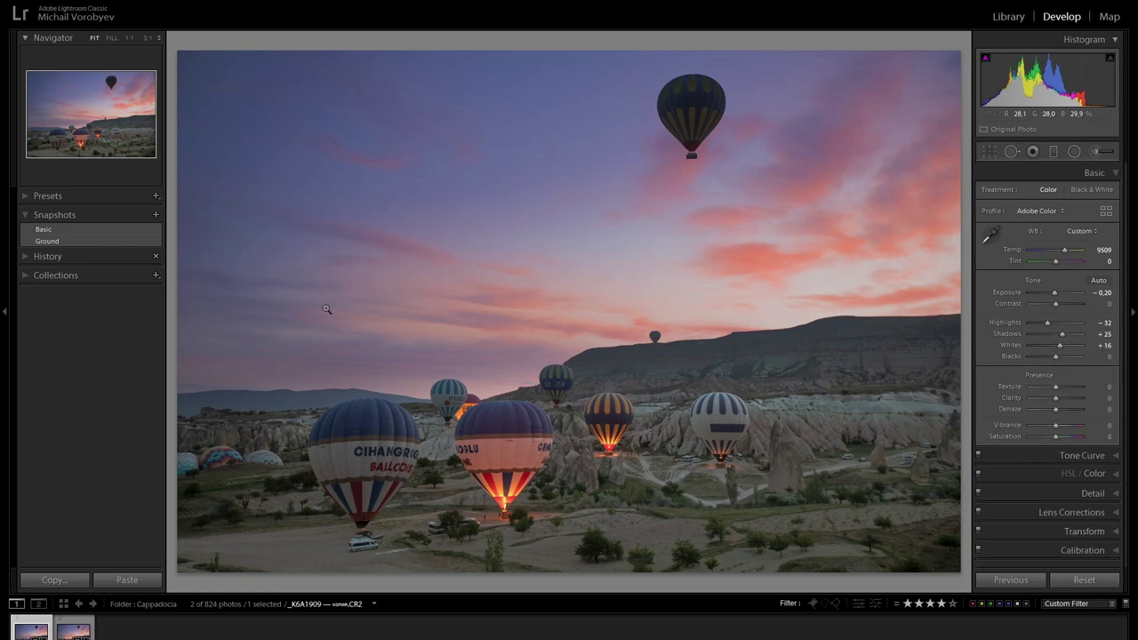
Step: Create a new snapshot named 'Sky' from the current edit
click(155, 214)
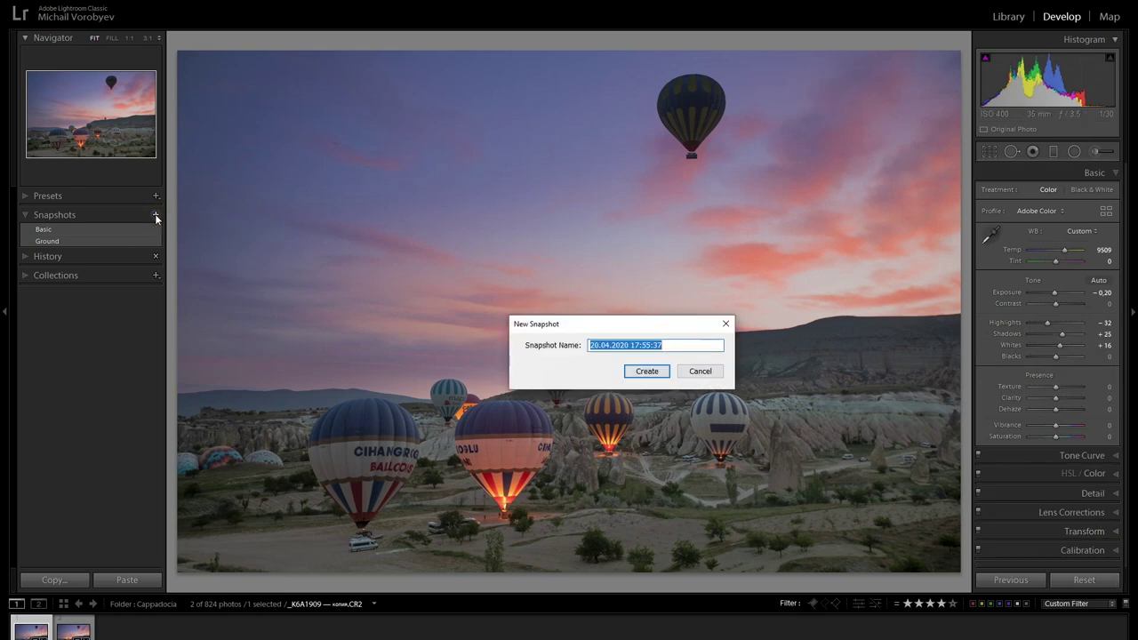
text(Sky)
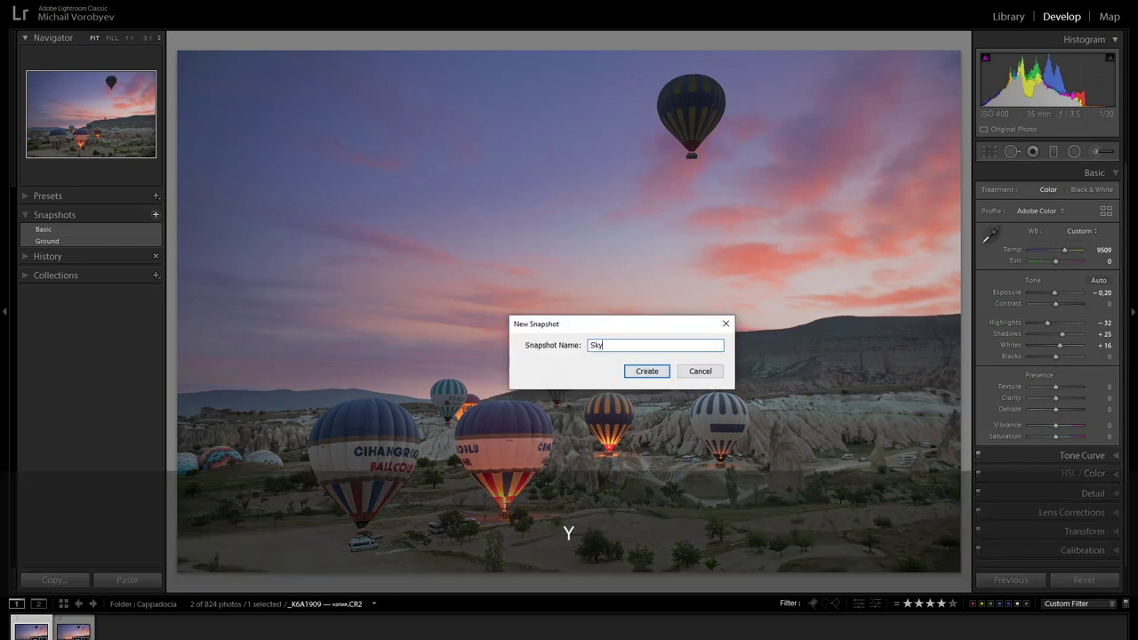
click(637, 370)
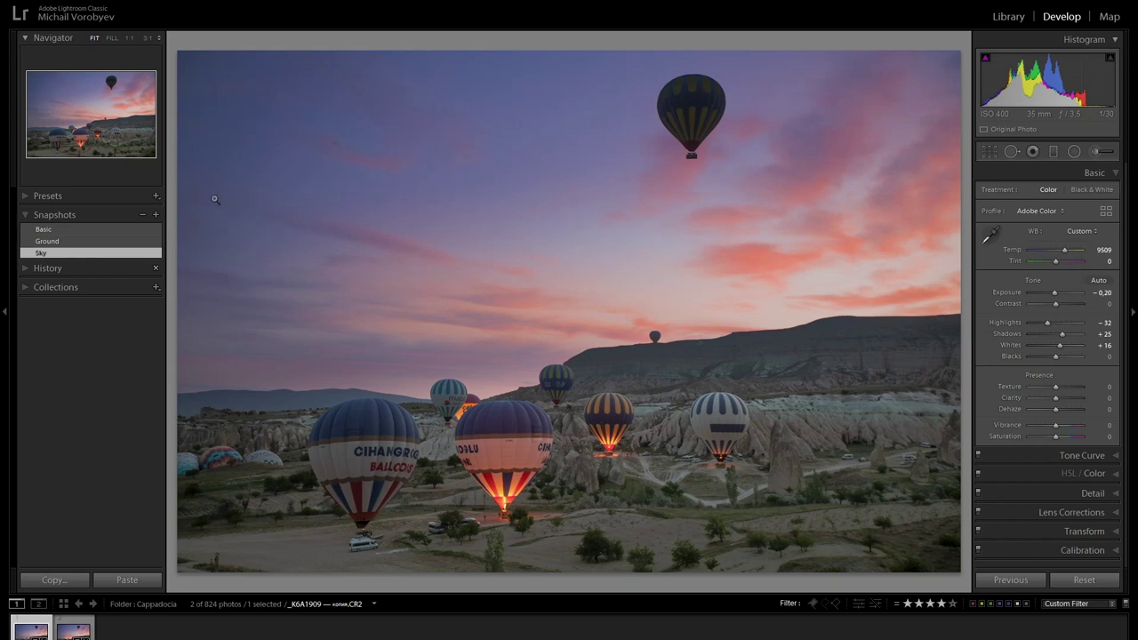
click(51, 230)
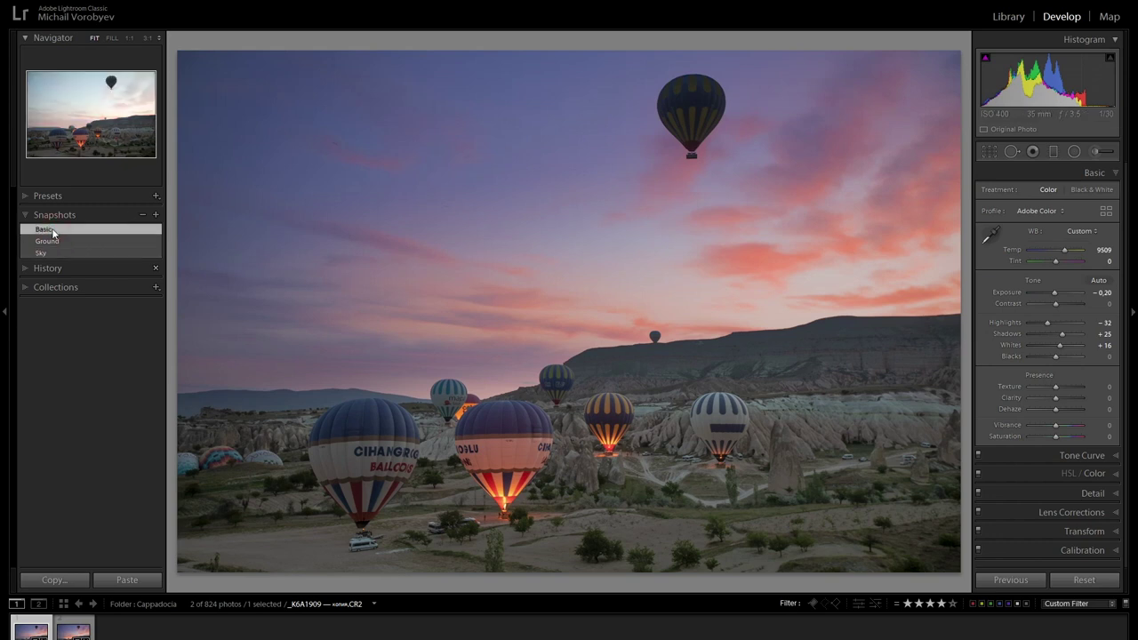
click(50, 252)
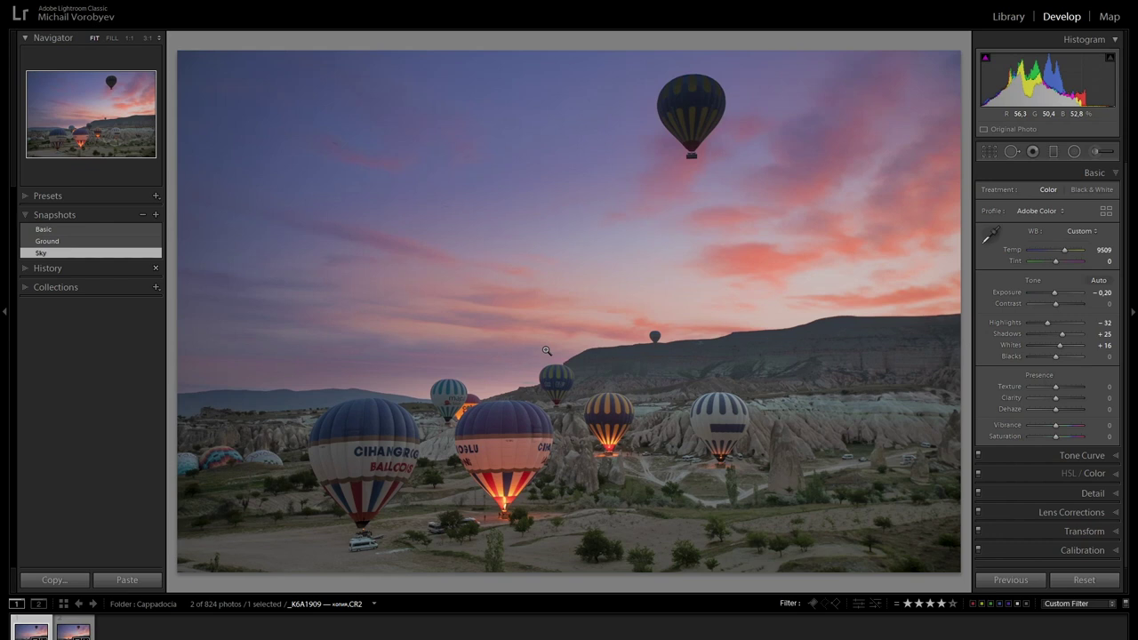
Step: Fit a radial filter to the central balloon's burner with Temp 100, Tint 37, Whites 78
click(1073, 152)
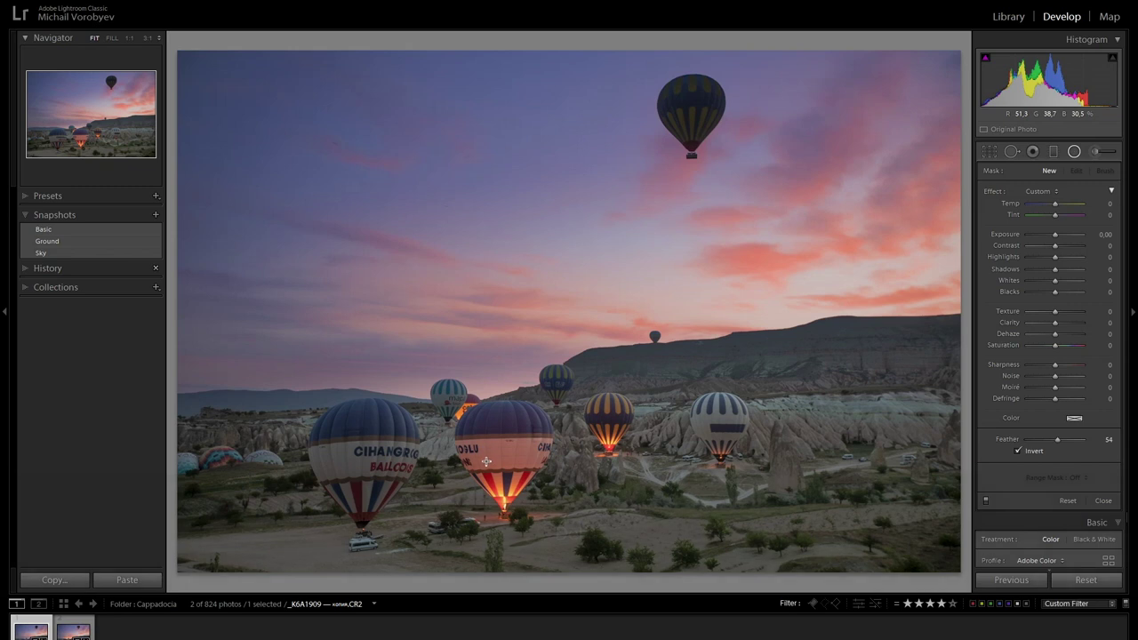
drag(483, 459, 502, 467)
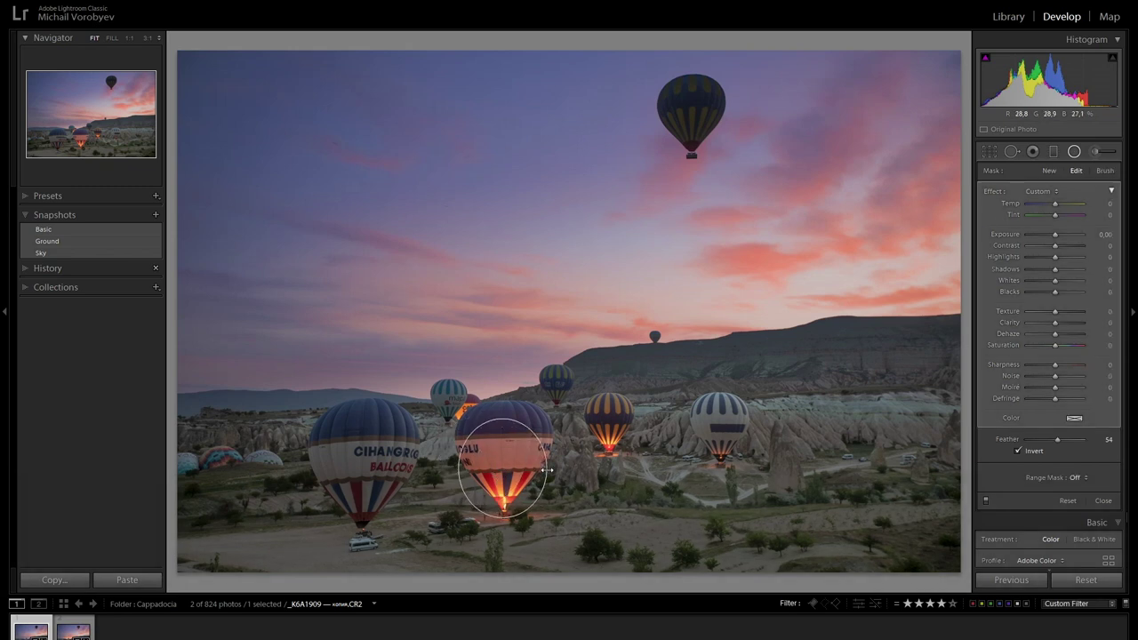
drag(1051, 280, 1067, 281)
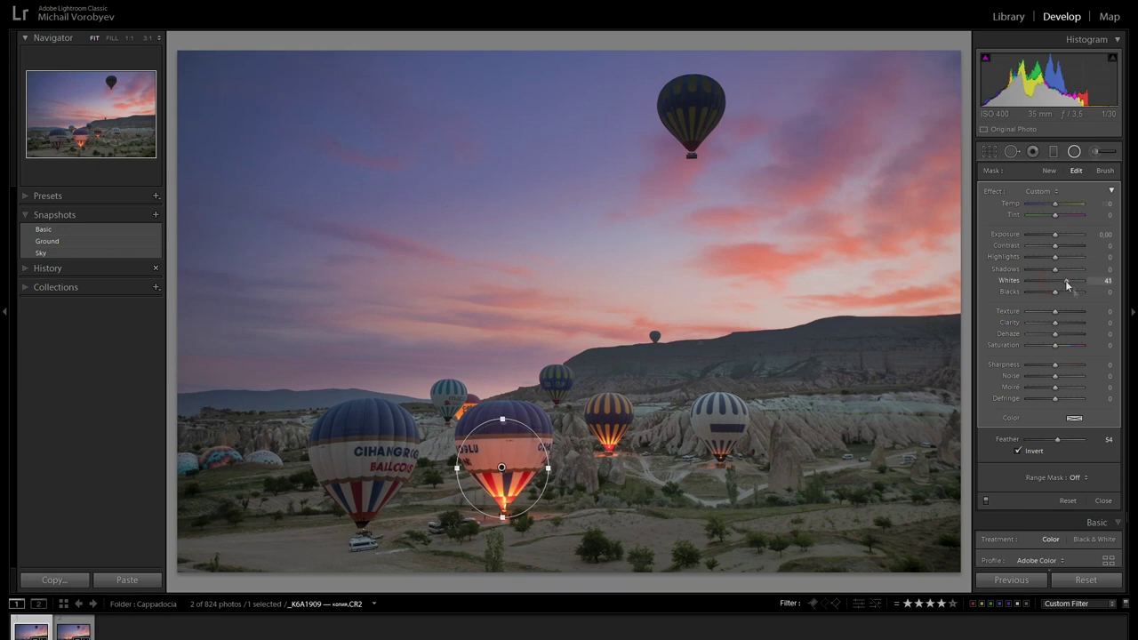
drag(1078, 282, 1078, 282)
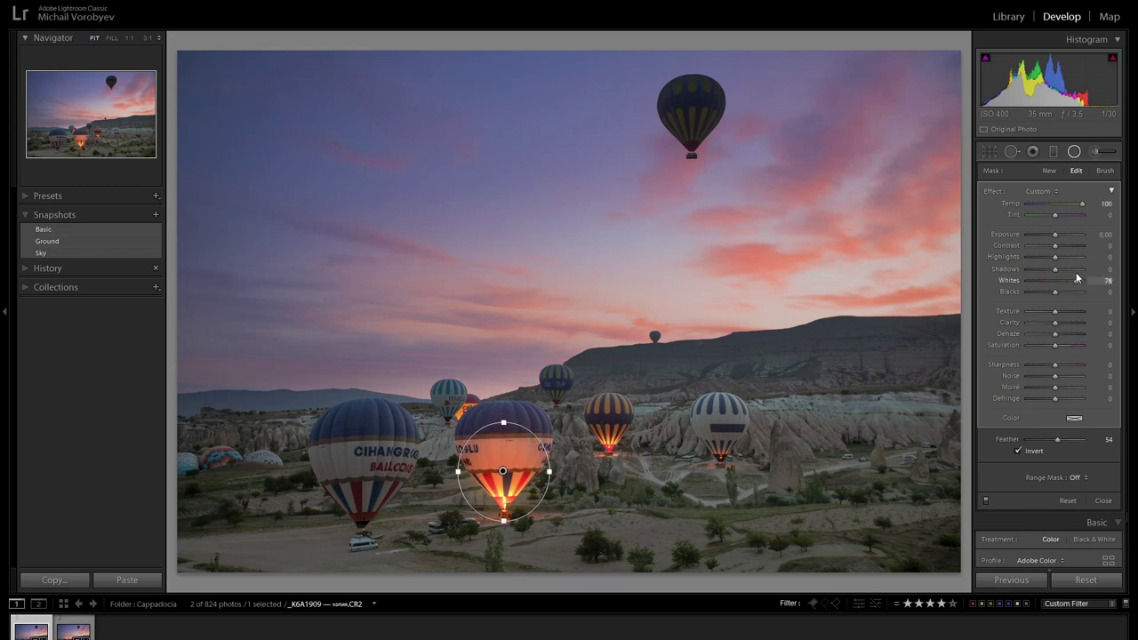
drag(1055, 215, 1067, 221)
drag(503, 521, 503, 536)
drag(457, 471, 443, 472)
right_click(502, 472)
key(Escape)
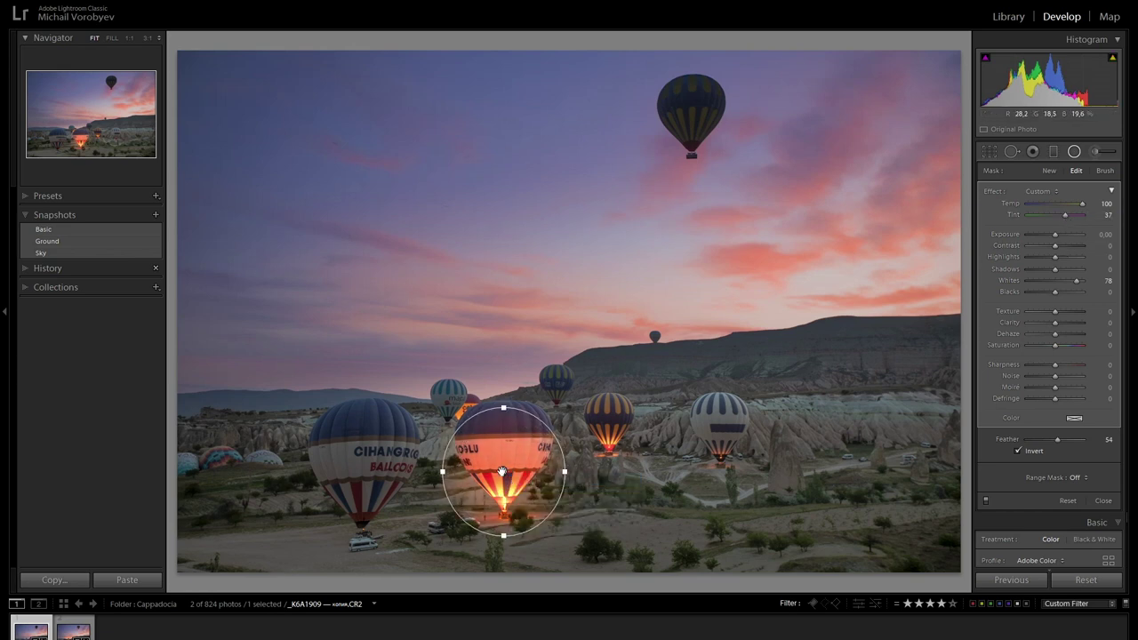
mouse_move(503, 408)
mouse_down()
mouse_move(503, 491)
mouse_move(470, 487)
mouse_move(483, 488)
mouse_up()
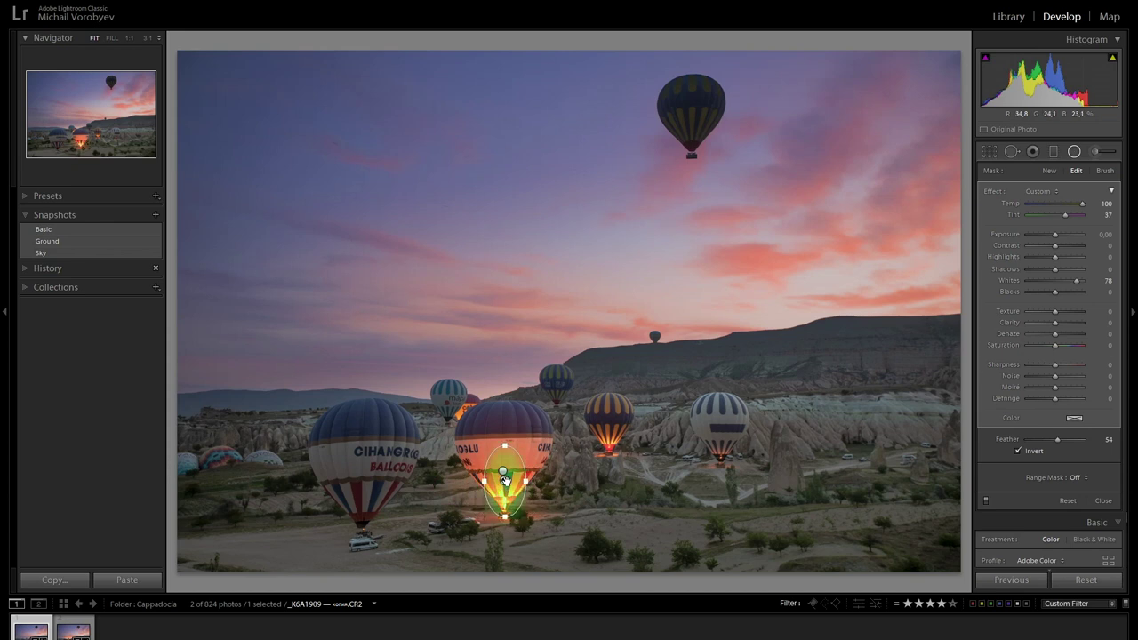
Step: Duplicate the burner glow onto the two striped balloons to the right
right_click(504, 480)
click(517, 485)
drag(504, 480, 609, 438)
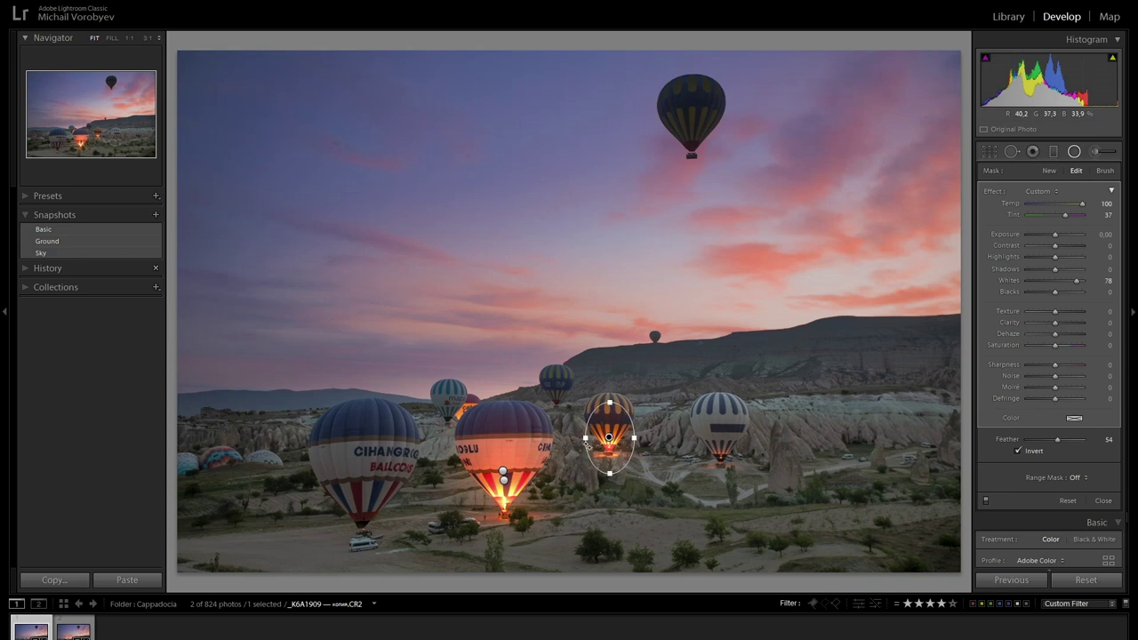
right_click(608, 437)
click(645, 442)
drag(609, 438, 723, 448)
Step: Add more glow copies, shrunk to small circles over the burners, then close the filter panel
right_click(723, 447)
click(751, 451)
drag(723, 445, 721, 445)
drag(720, 416, 720, 452)
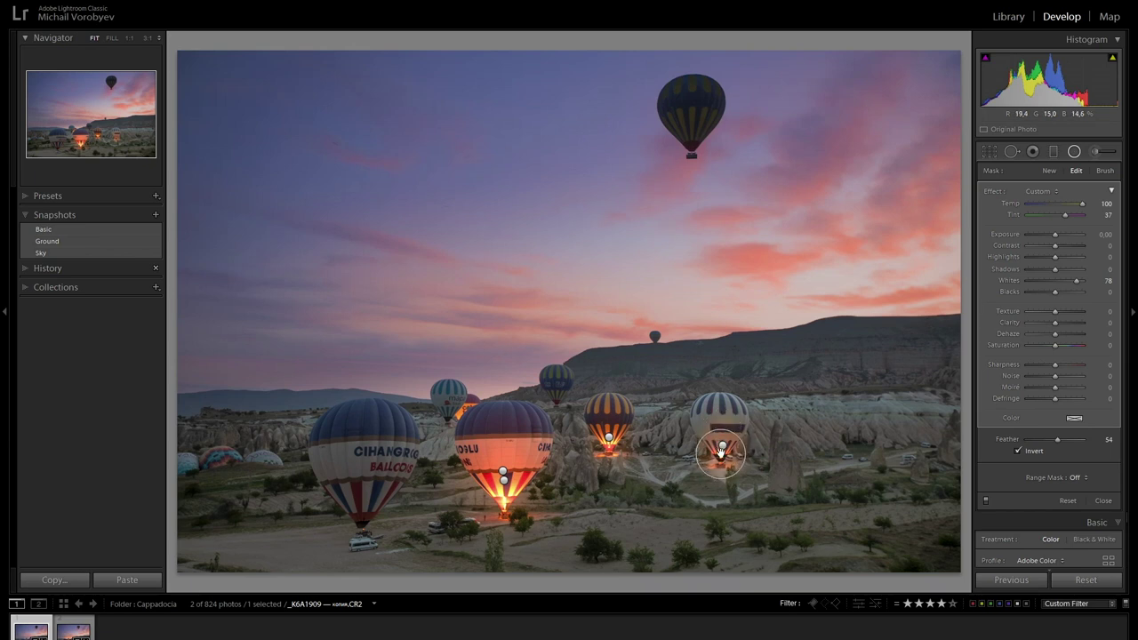
right_click(609, 438)
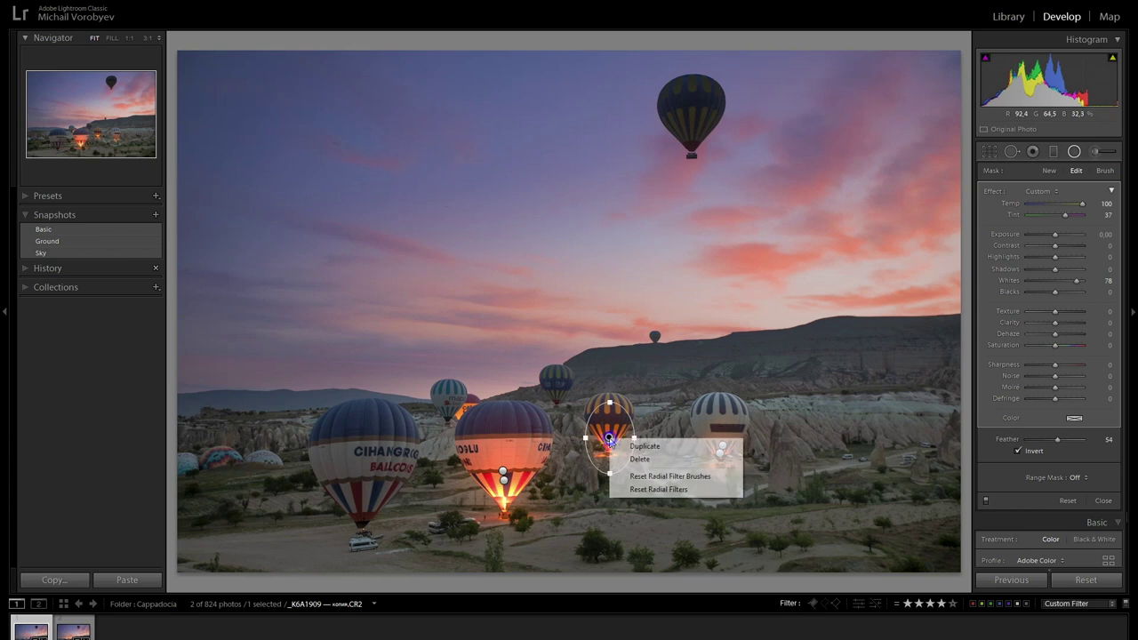
click(623, 445)
drag(608, 438, 578, 441)
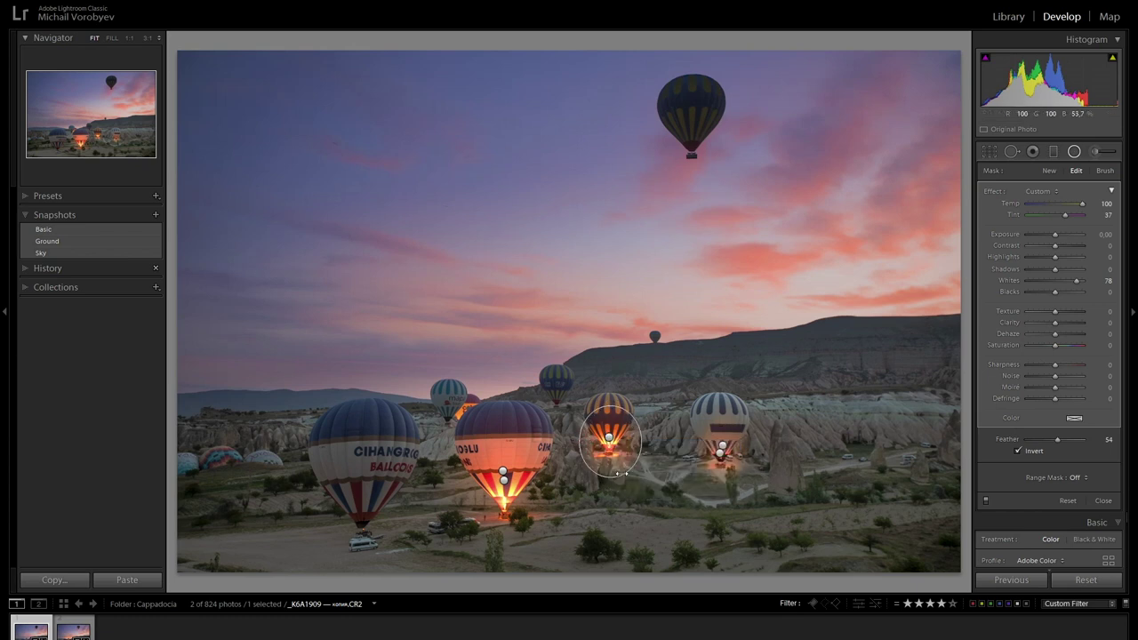
drag(610, 478, 608, 442)
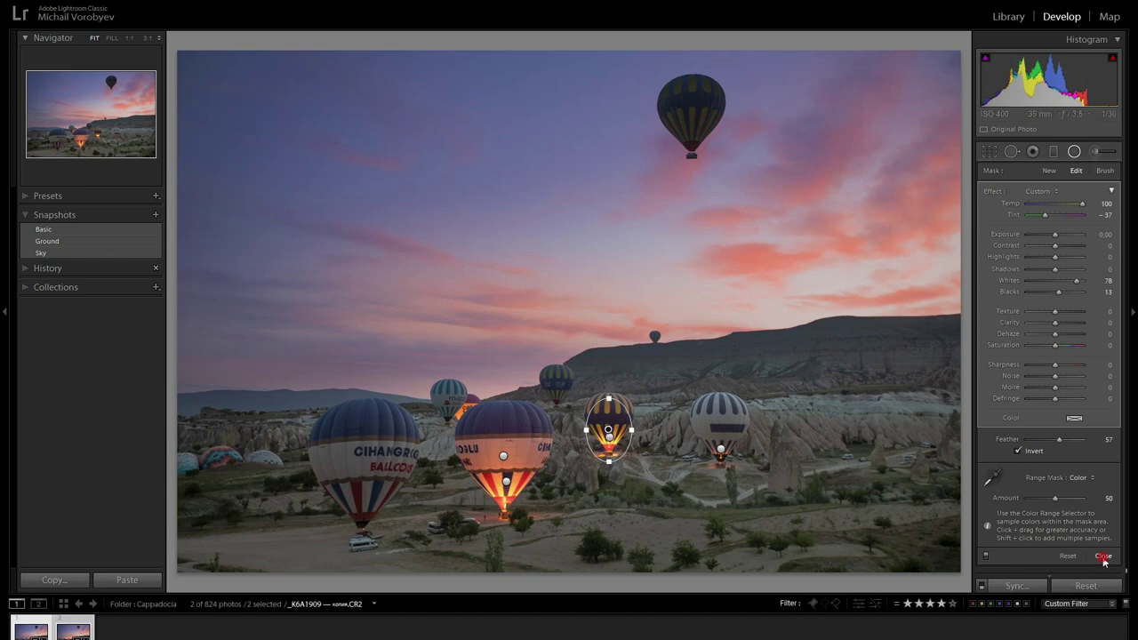
click(1103, 556)
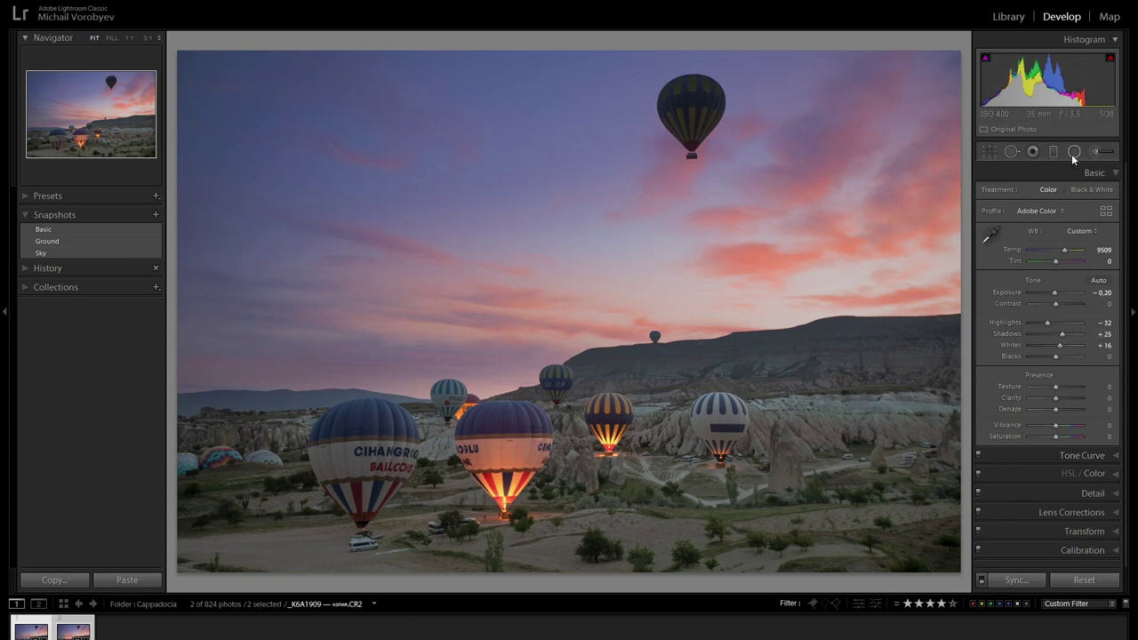
Step: Add a flat ground ellipse under the central balloon with Temp 24, Tint 37, Exposure 0.96, Whites 26
click(1073, 152)
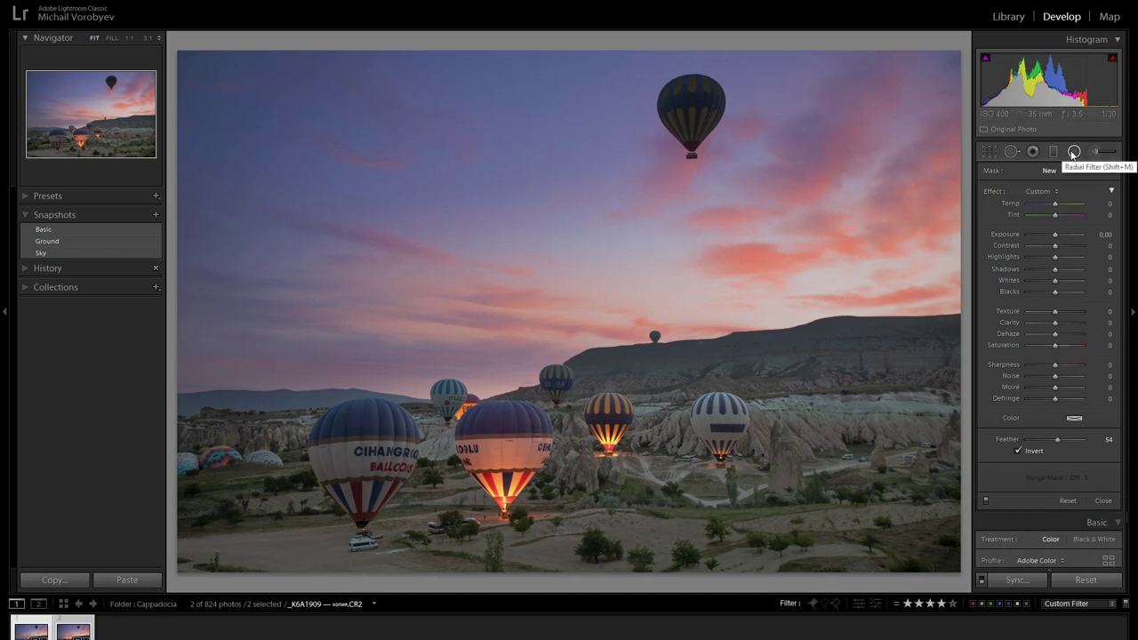
drag(464, 507, 545, 525)
drag(475, 491, 516, 500)
drag(1055, 204, 1064, 220)
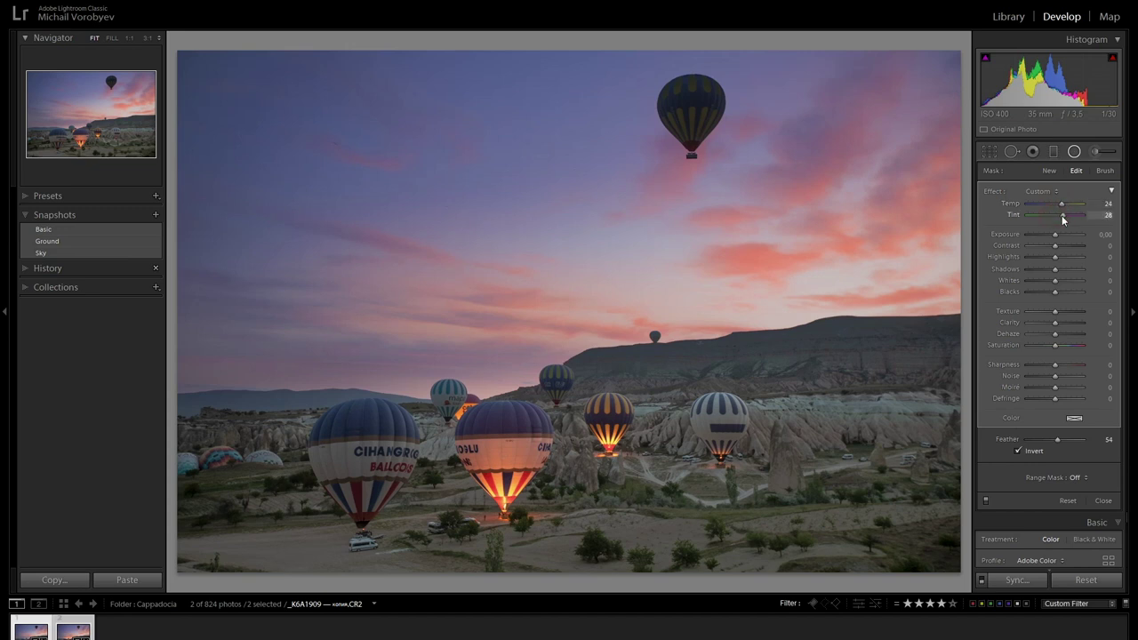
drag(1056, 235, 1062, 233)
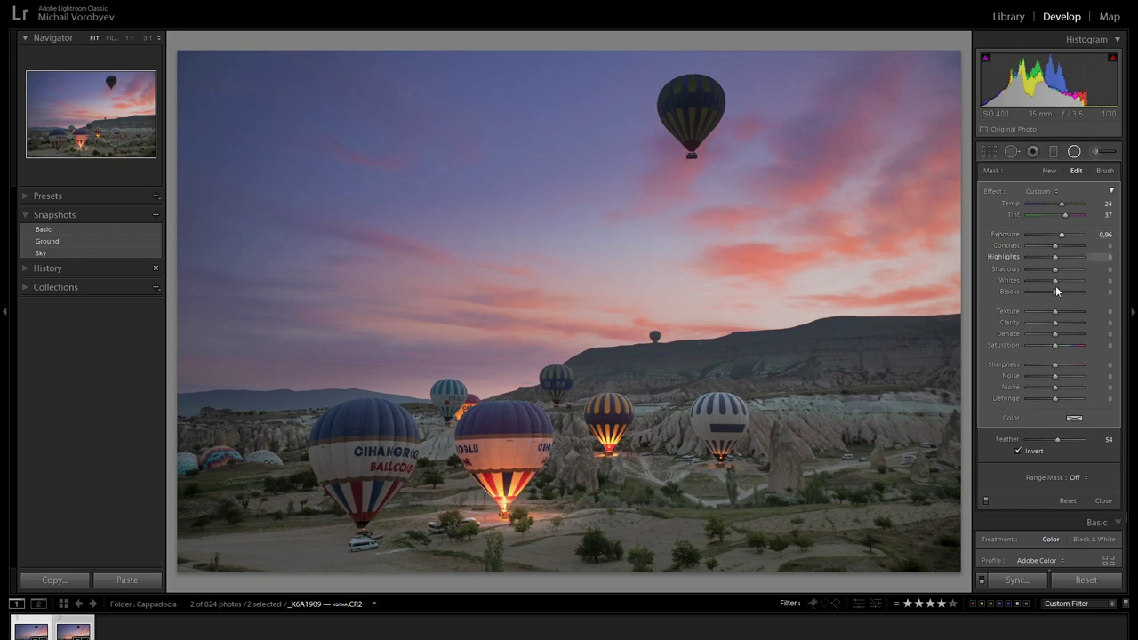
drag(1056, 282, 1066, 282)
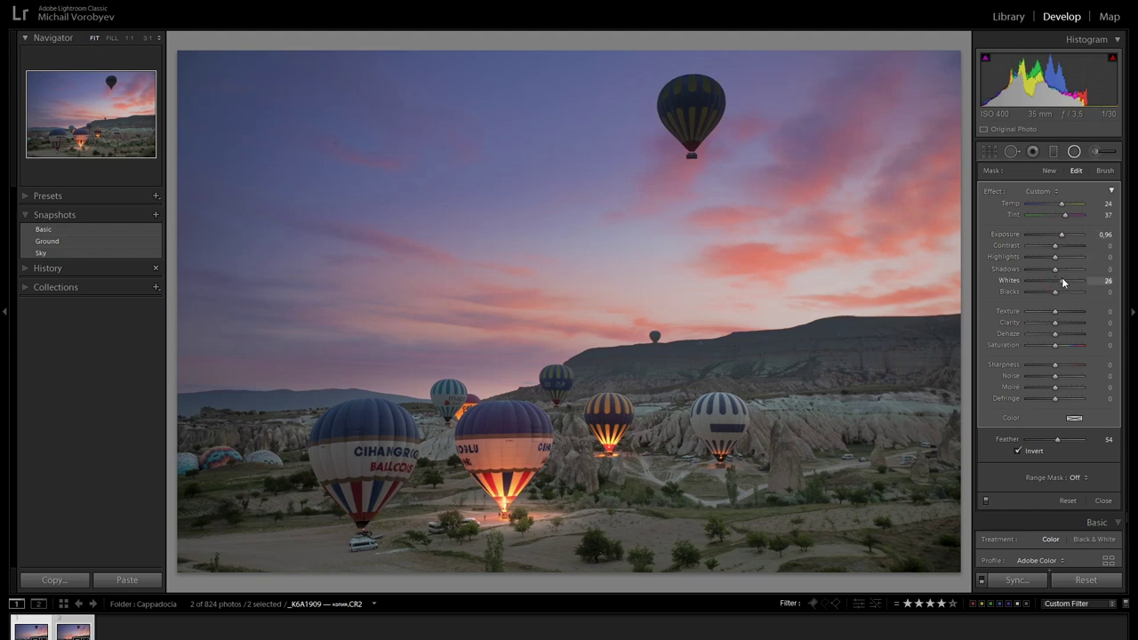
mouse_move(504, 520)
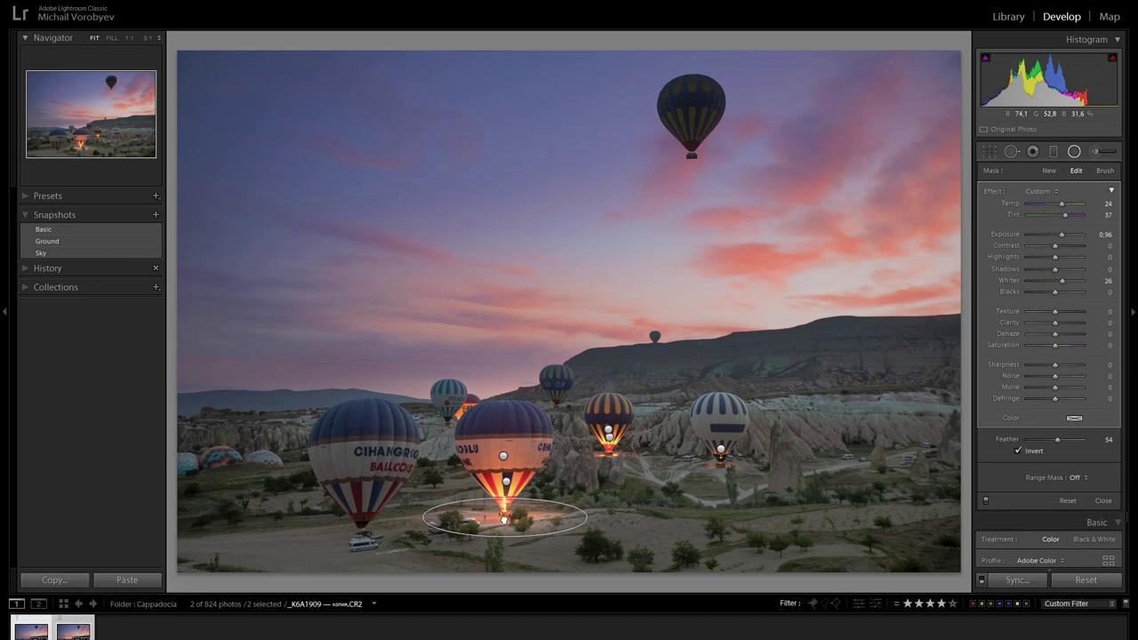
click(503, 518)
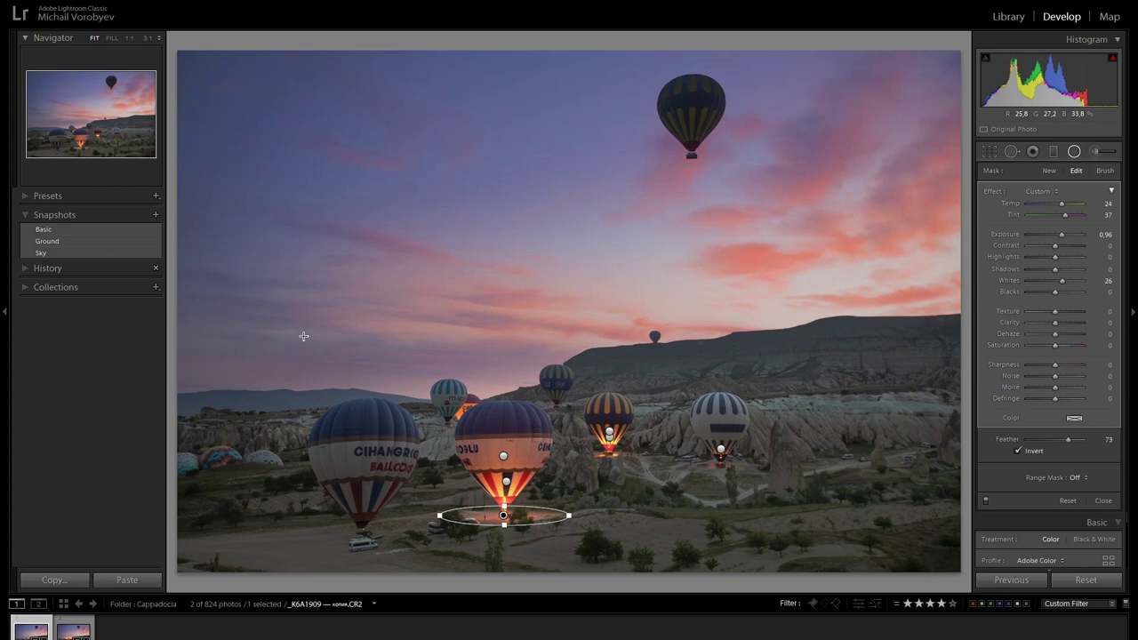
click(1073, 152)
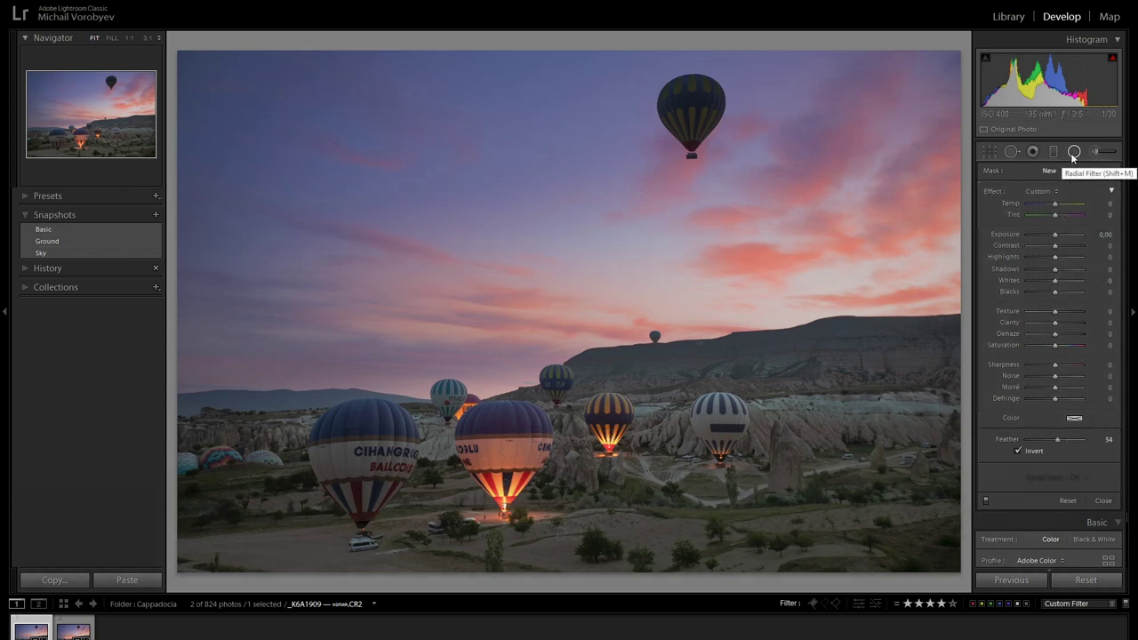
Step: Add a wide horizon radial filter with Temp 100, Tint 100, Whites 48, Clarity 70, Feather 77
drag(392, 365, 521, 408)
drag(386, 364, 448, 372)
drag(316, 377, 291, 380)
drag(1055, 203, 1093, 218)
drag(1056, 281, 1067, 281)
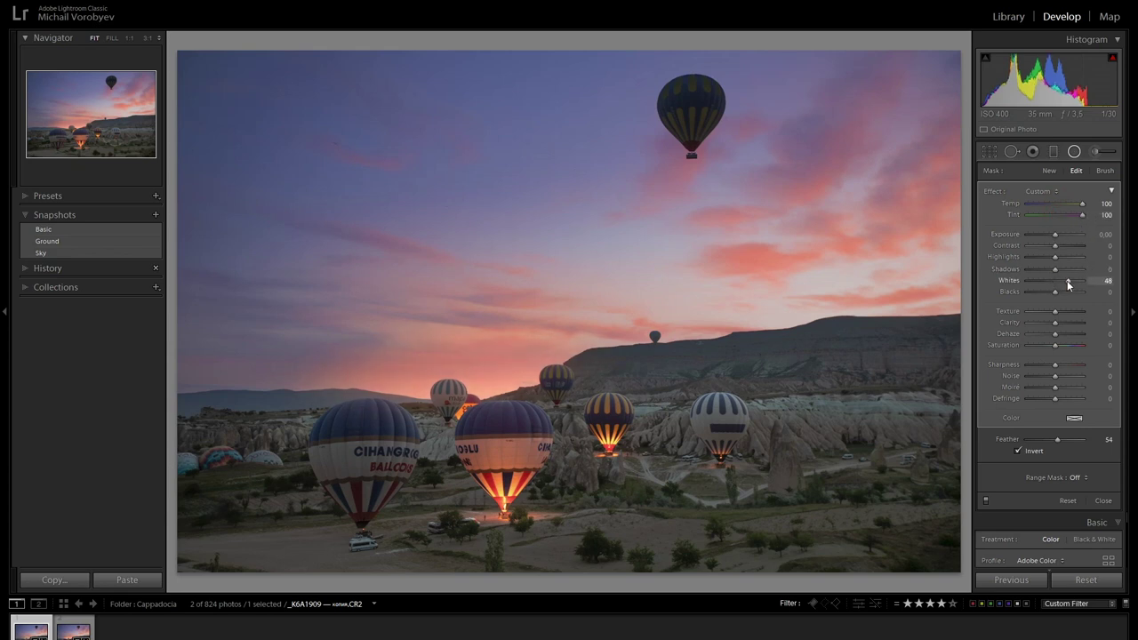
mouse_move(1057, 323)
mouse_down()
mouse_move(1079, 324)
mouse_move(1064, 345)
mouse_up()
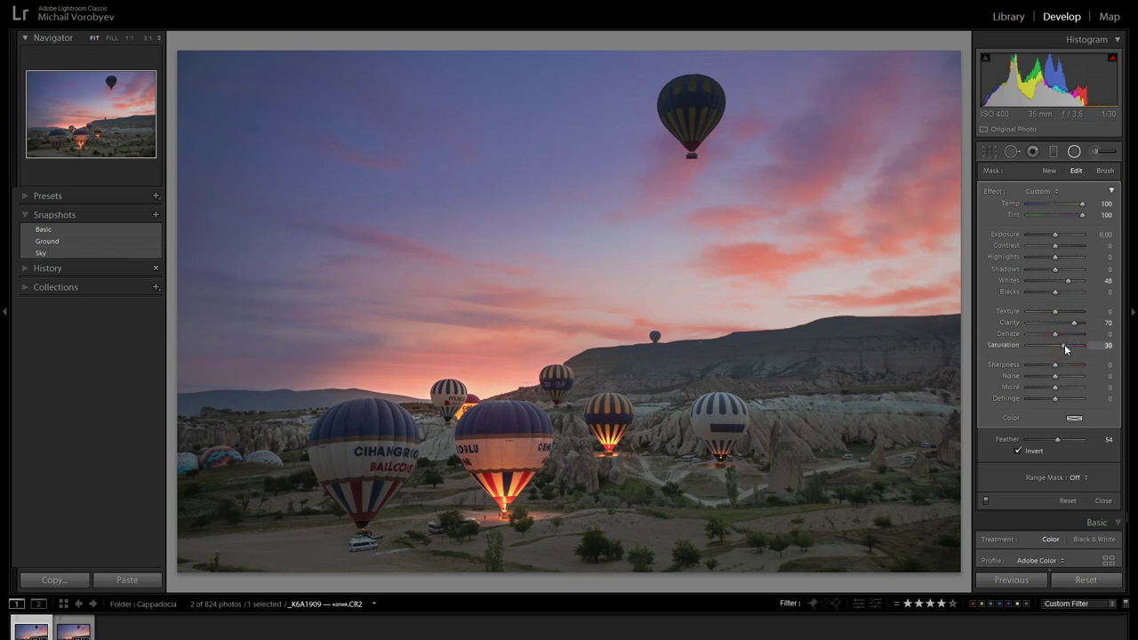
click(1065, 442)
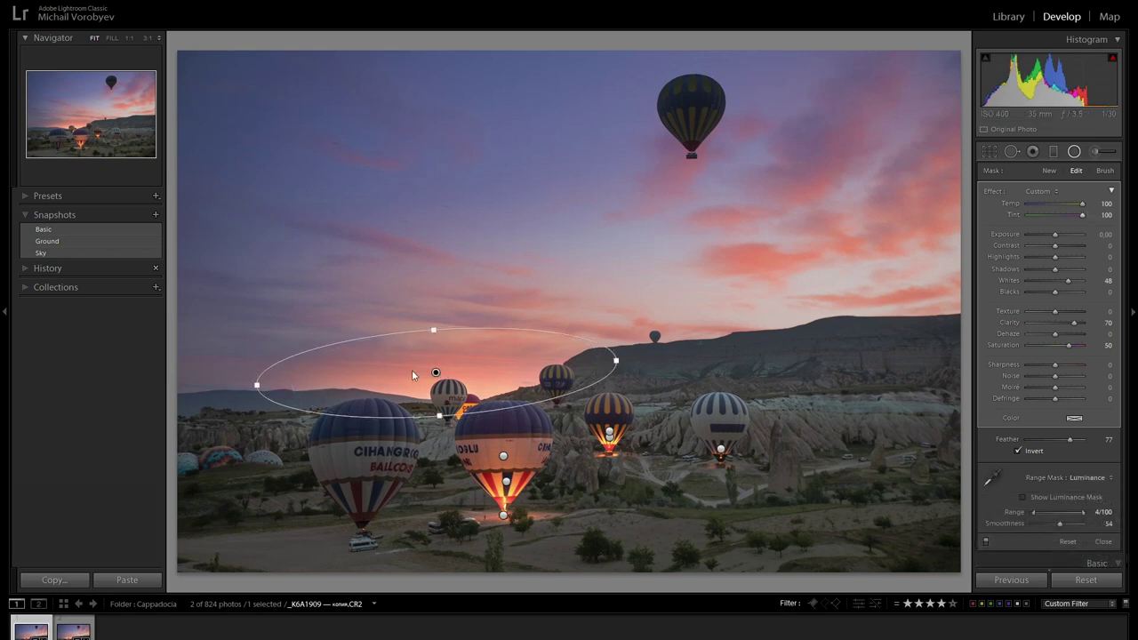
click(1071, 153)
mouse_move(436, 394)
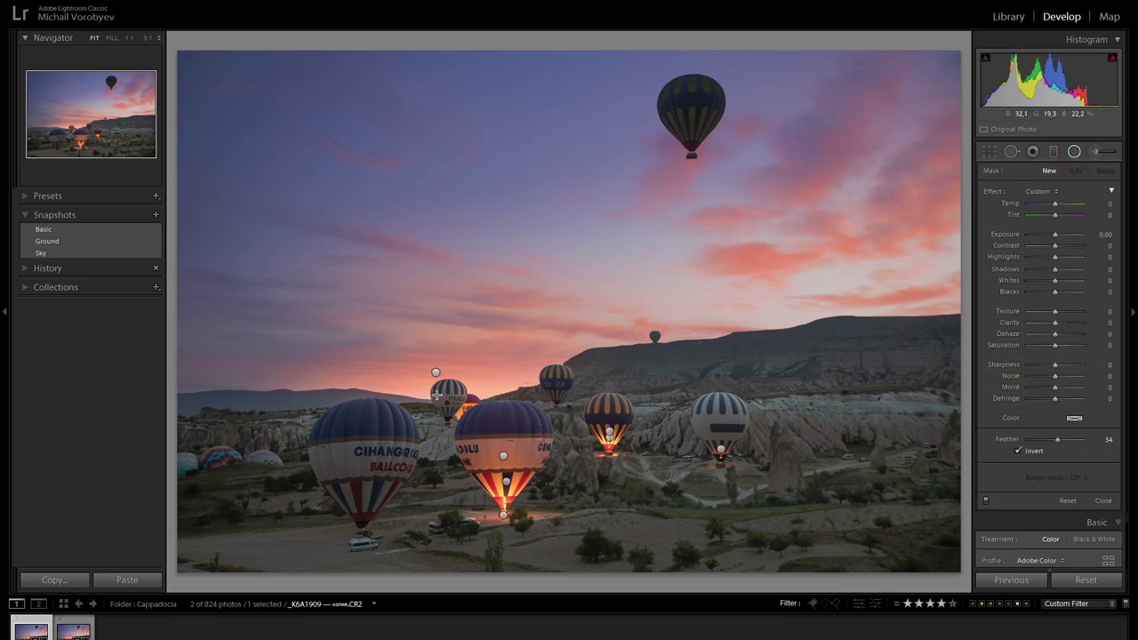
Step: Draw a tilted sunrise glow filter with Temp 100, Tint 80, Whites 48, Clarity 70, Feather 77
drag(414, 385, 476, 407)
drag(413, 383, 457, 388)
drag(367, 382, 370, 386)
drag(457, 389, 452, 389)
mouse_move(1056, 204)
mouse_down()
mouse_move(1082, 204)
mouse_move(1076, 215)
mouse_up()
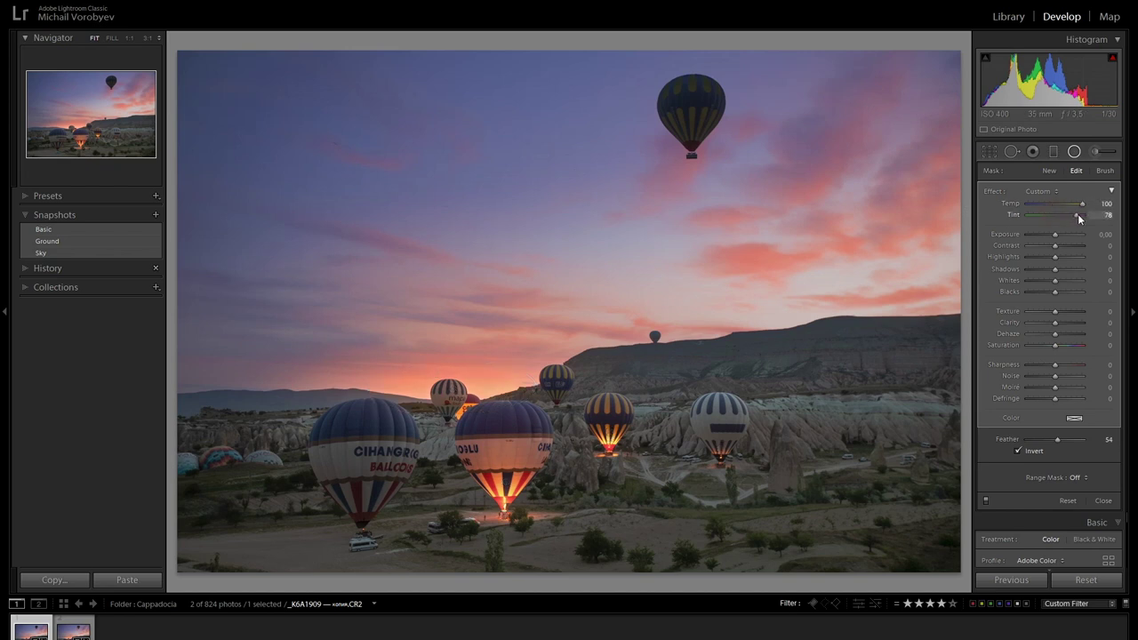
drag(1055, 281, 1067, 280)
drag(1054, 327, 1073, 327)
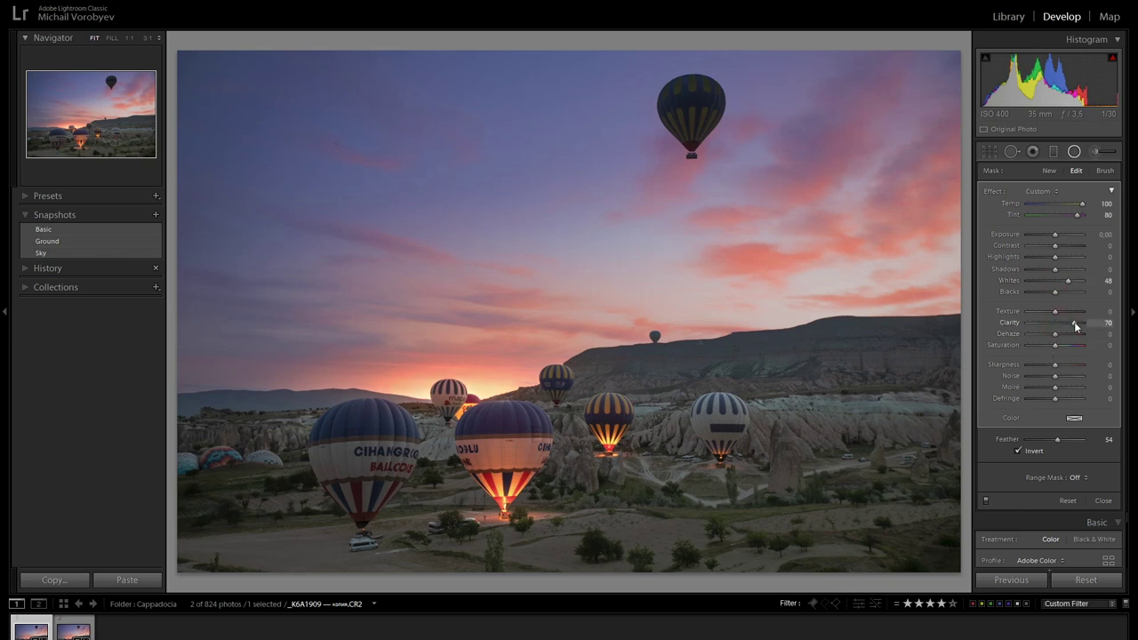
drag(1057, 440, 1069, 439)
Step: Limit the sunrise glow with a 0–71 luminance range mask and enlarge it up-left
click(1076, 477)
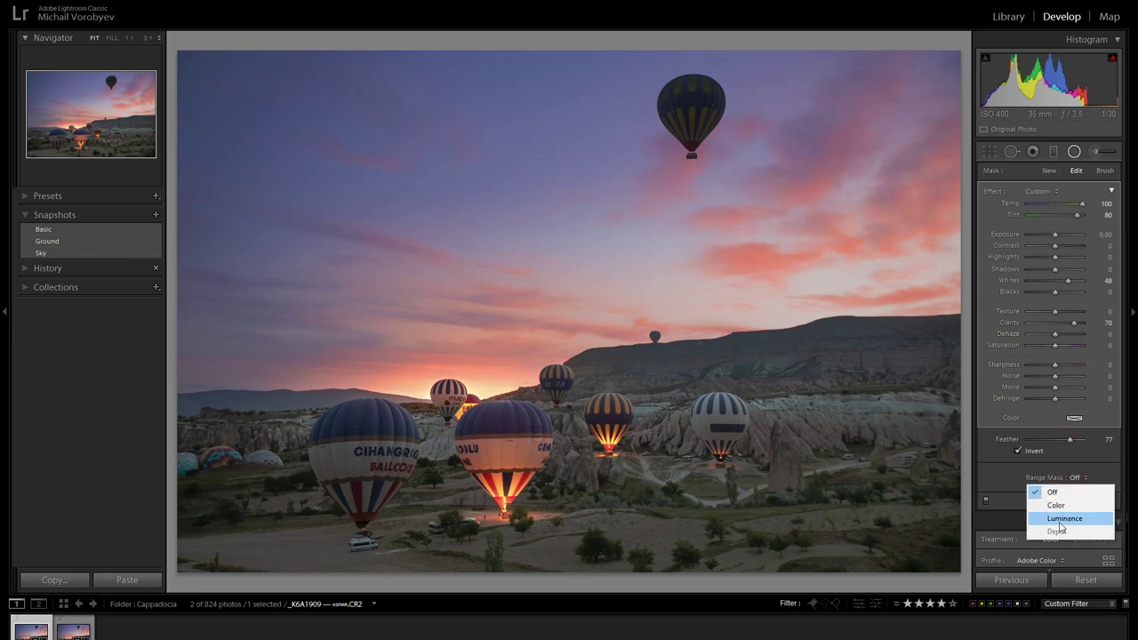
click(1062, 519)
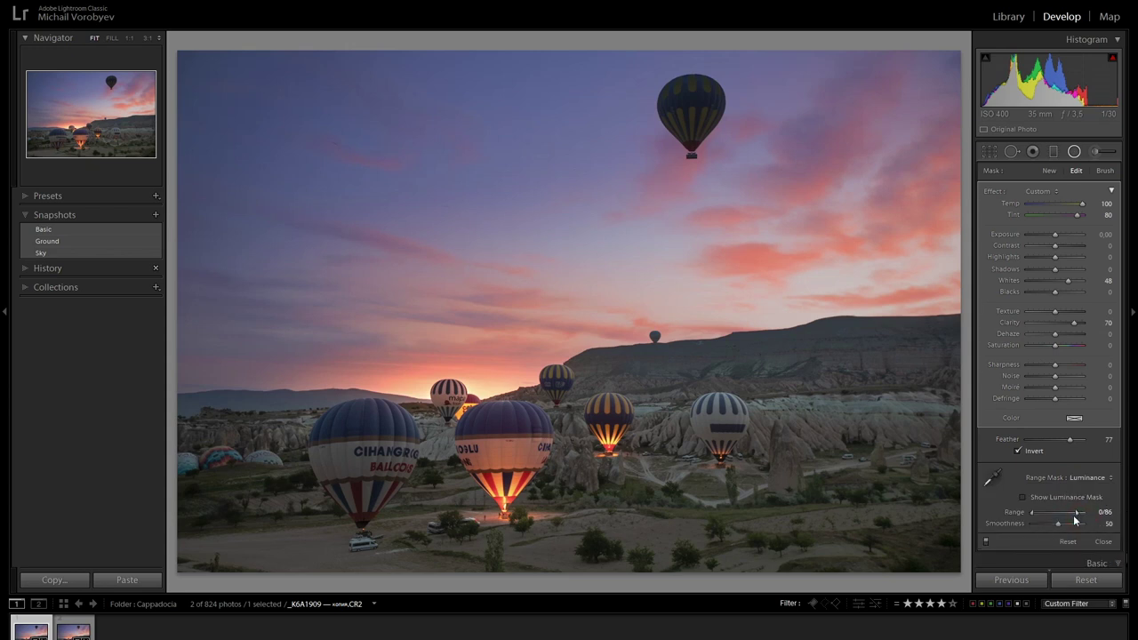
drag(1070, 516, 1059, 527)
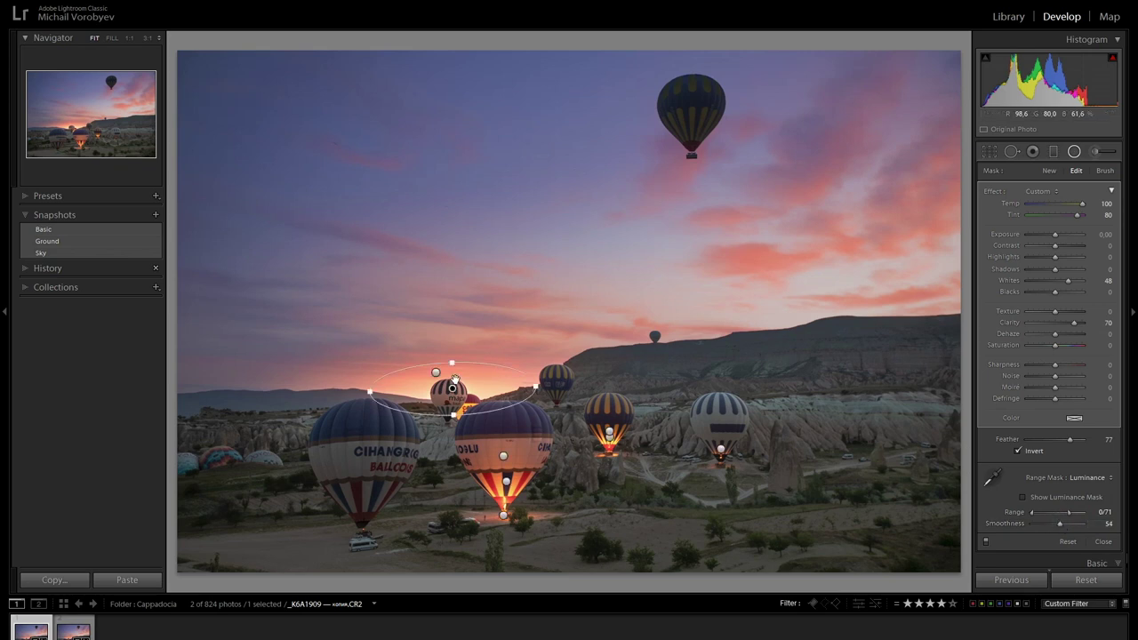
drag(452, 389, 447, 382)
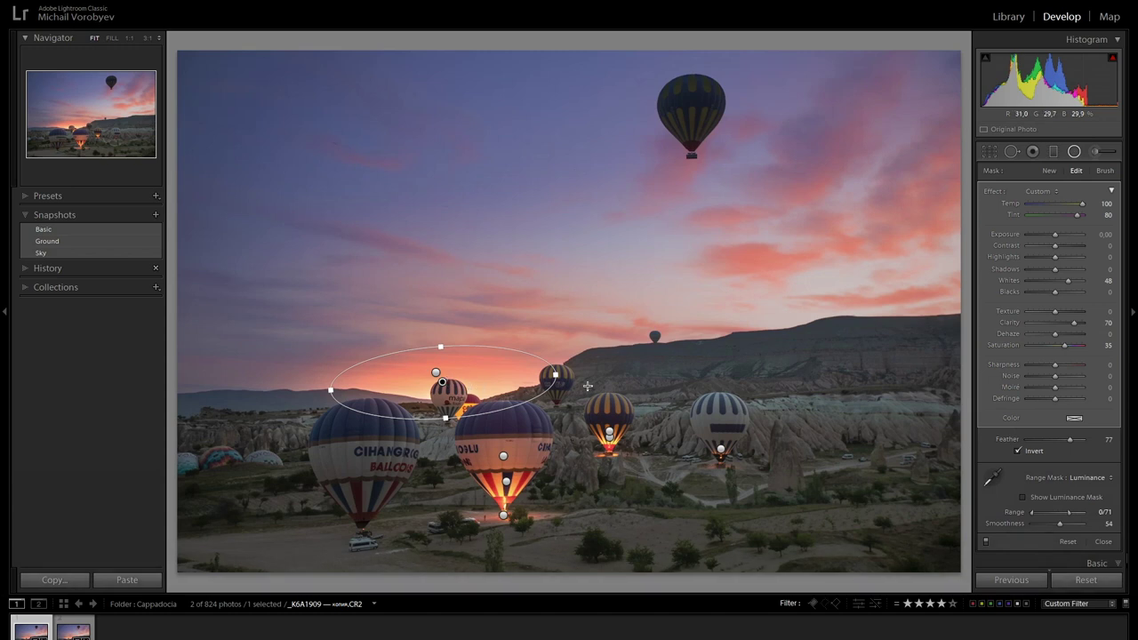
click(1103, 543)
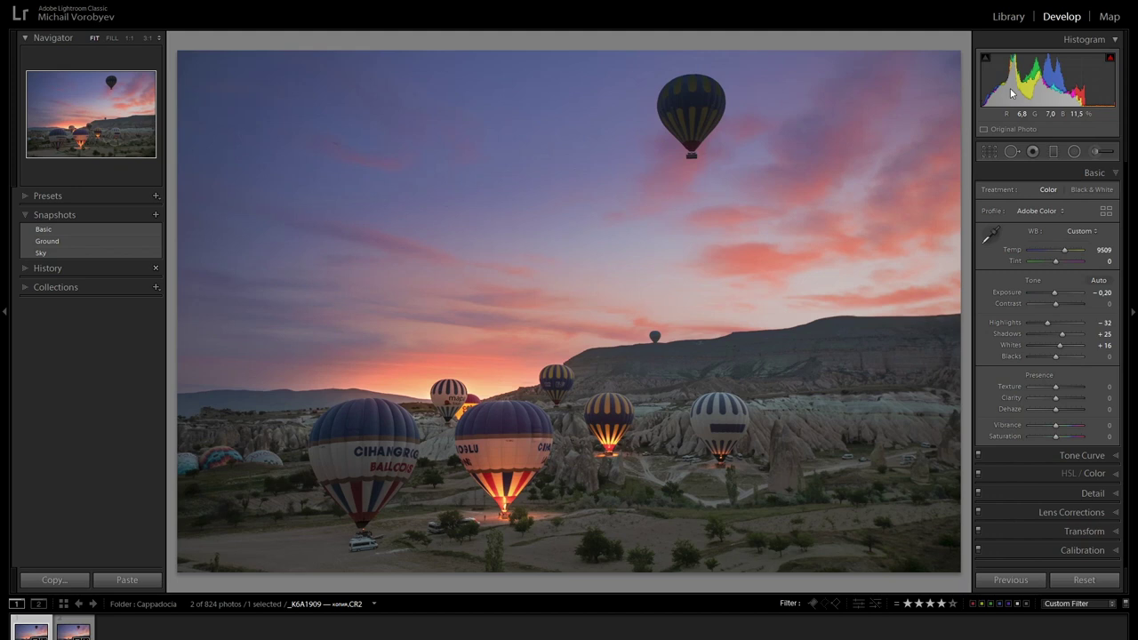
Step: Place a circular filter on the top balloon, masked to darker tones with Luminance 0/54
click(1074, 152)
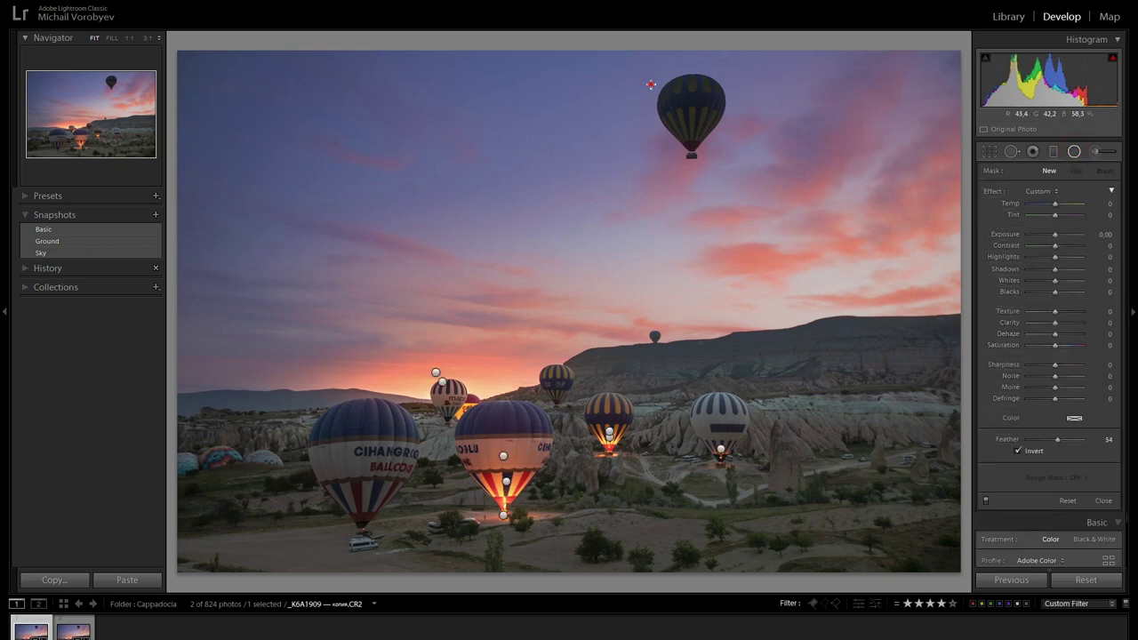
drag(648, 81, 689, 115)
key(o)
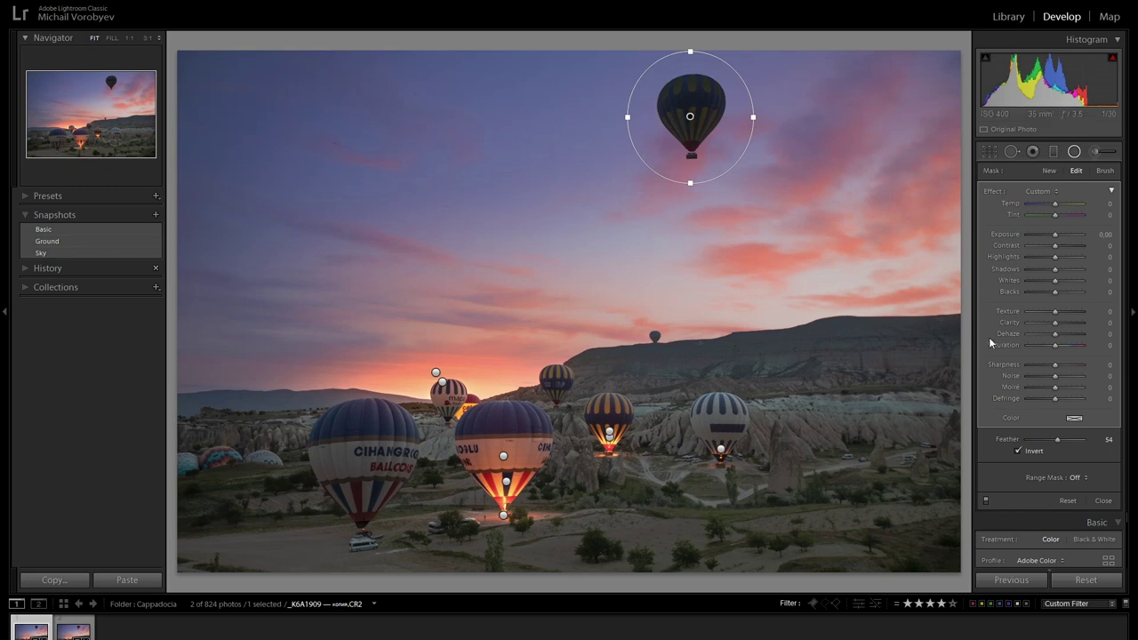
click(1076, 477)
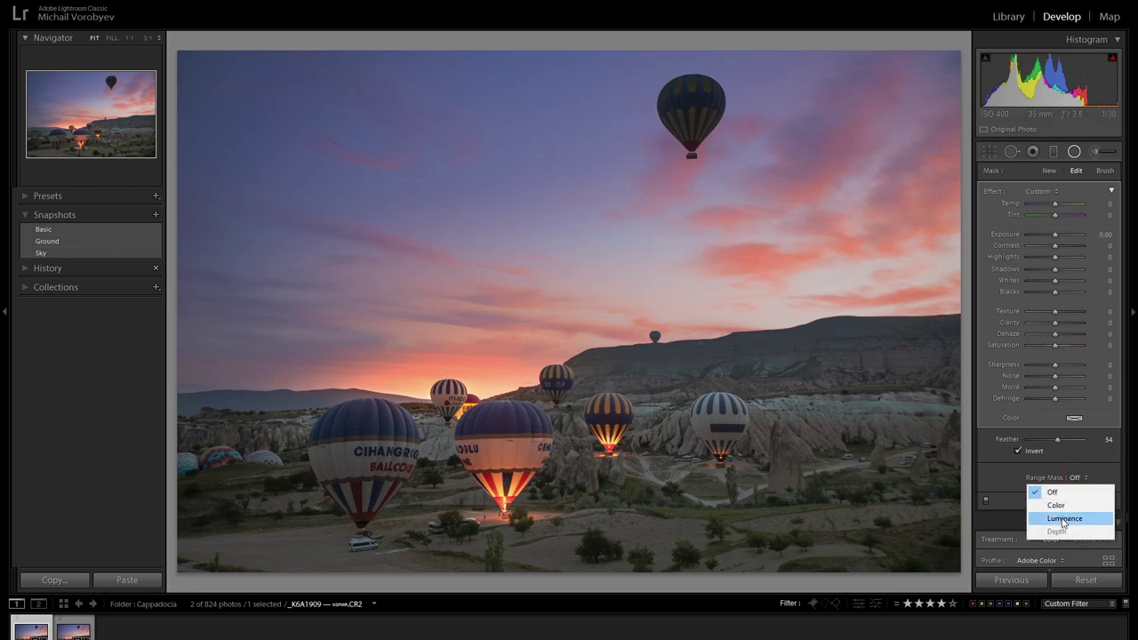
click(1064, 518)
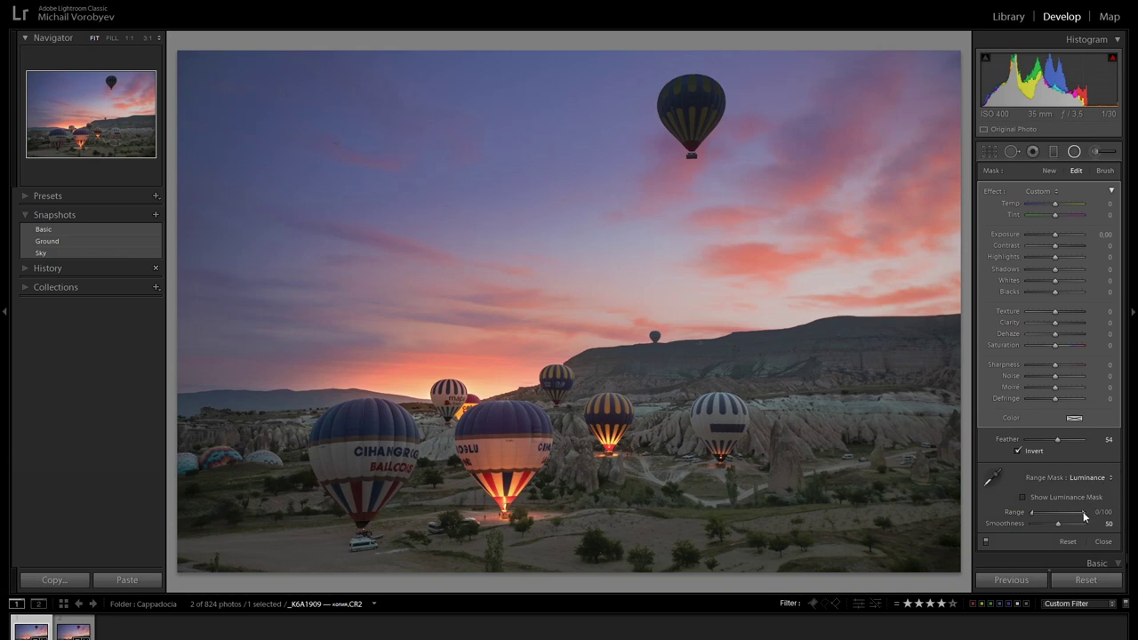
click(1026, 498)
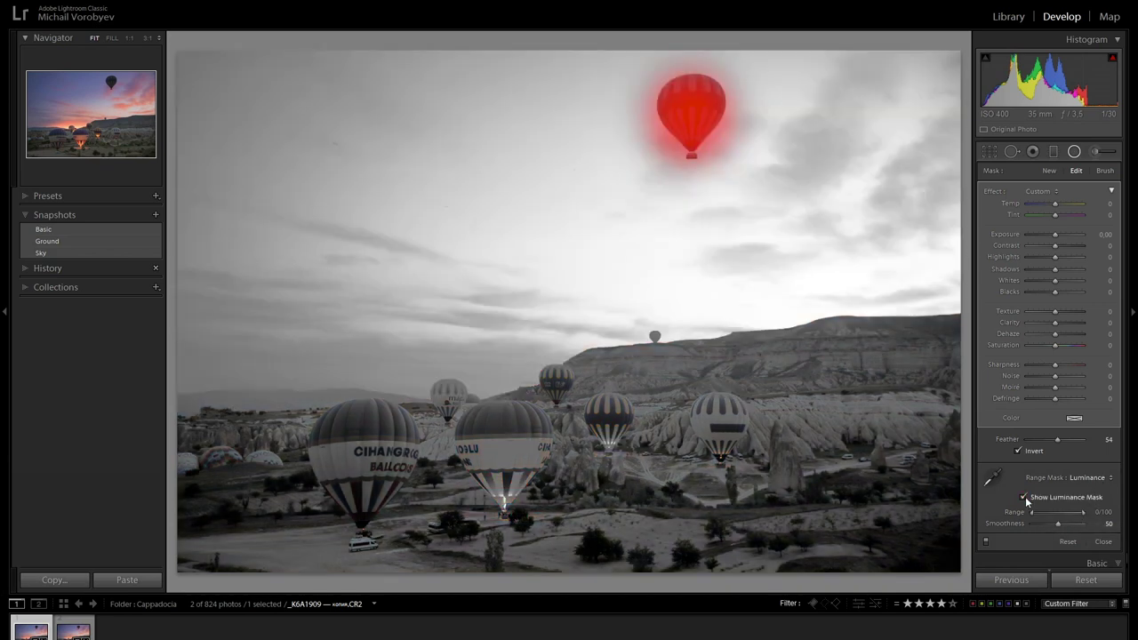
drag(1084, 513, 1059, 517)
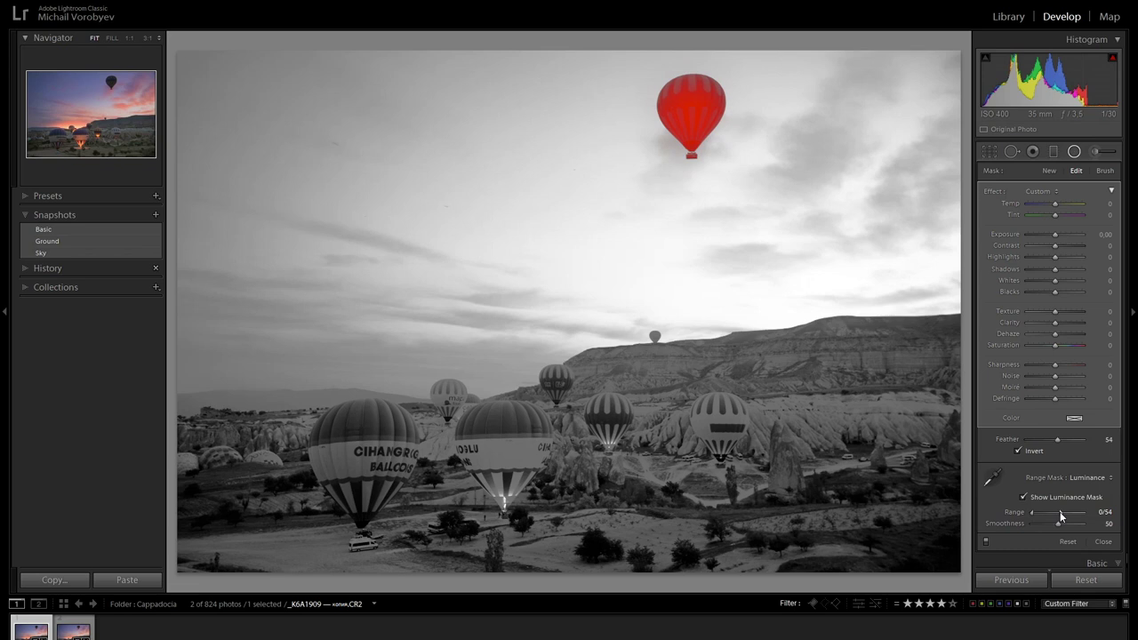
click(1023, 498)
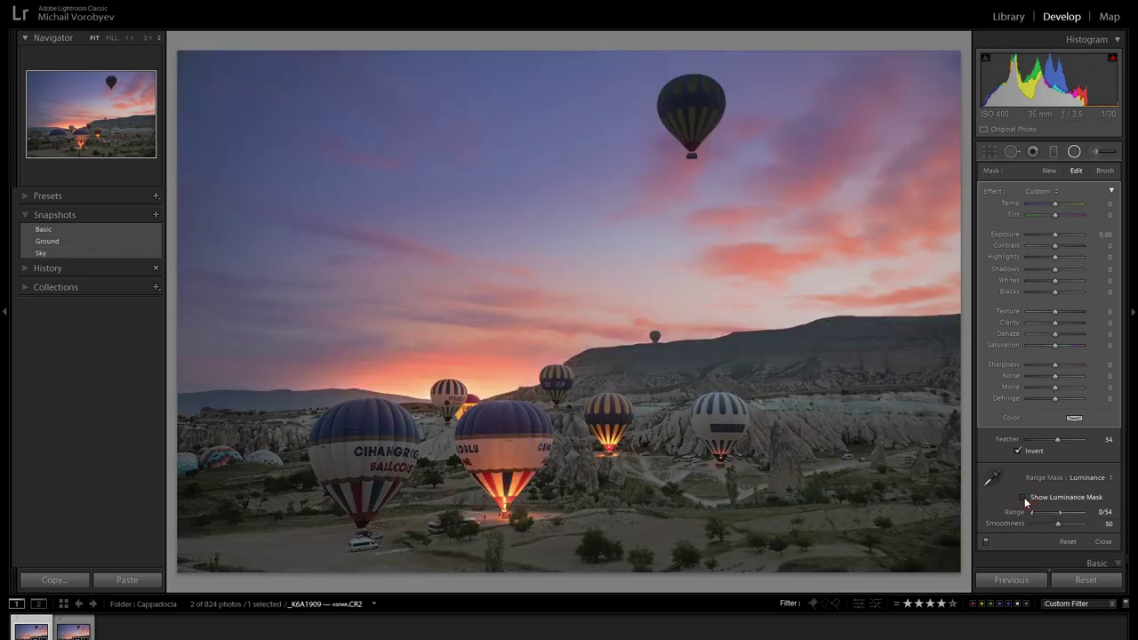
Step: Give the top-balloon filter Contrast 17, Clarity 41, Temp 41 and Tint 41
drag(1055, 245, 1076, 281)
click(1055, 323)
drag(1057, 204, 1070, 220)
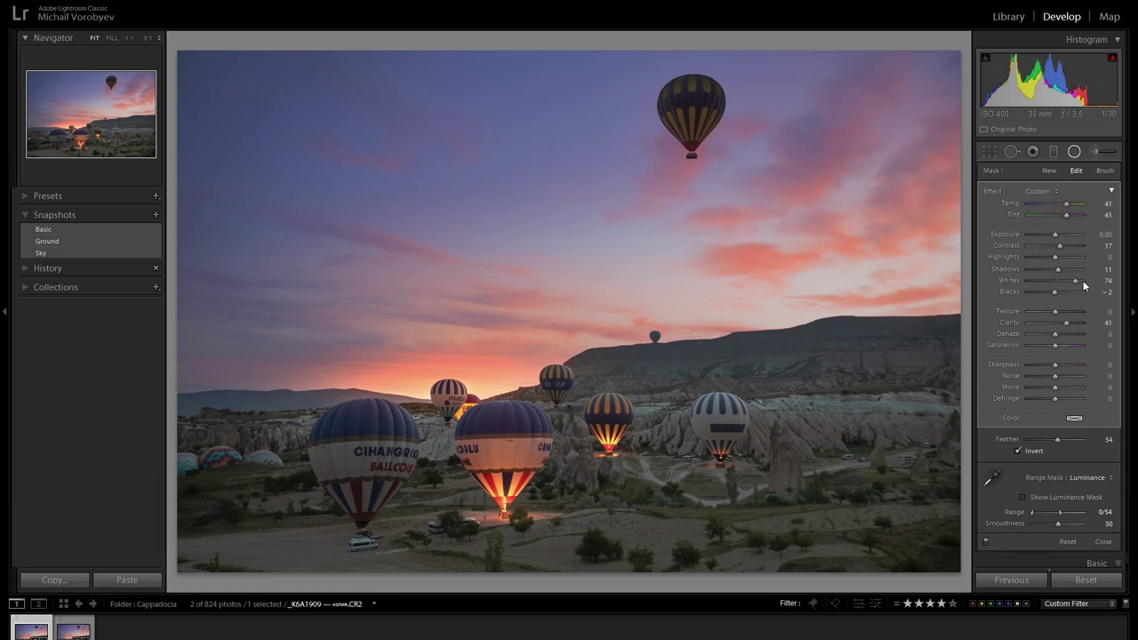
Step: Set global Clarity to +18 and save a snapshot named 'Final'
click(1103, 542)
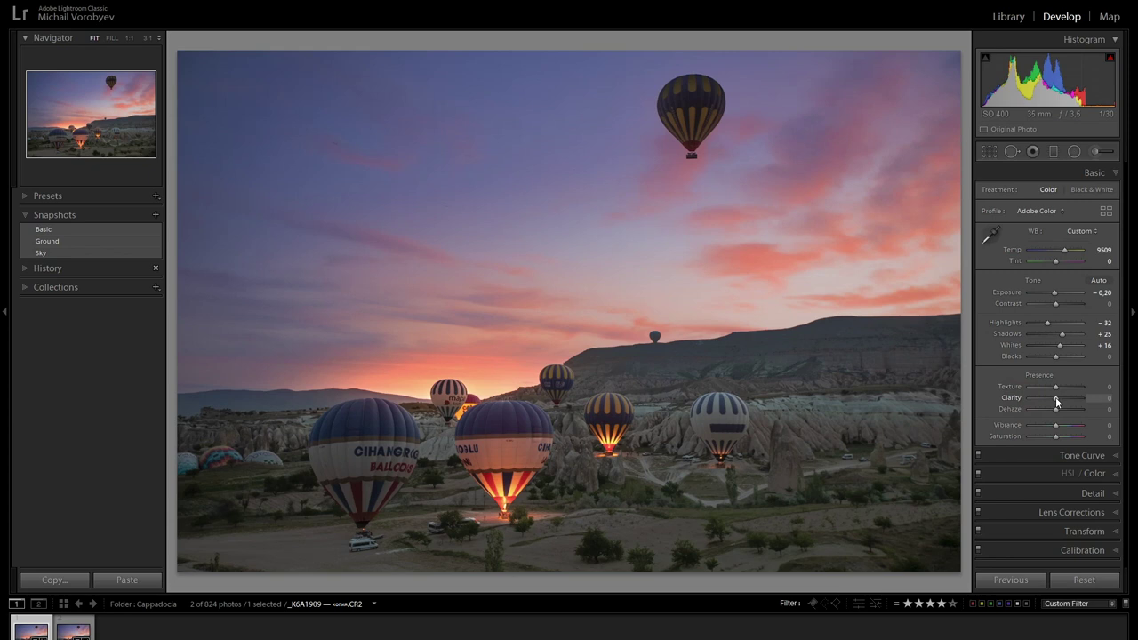
drag(1057, 402, 1060, 402)
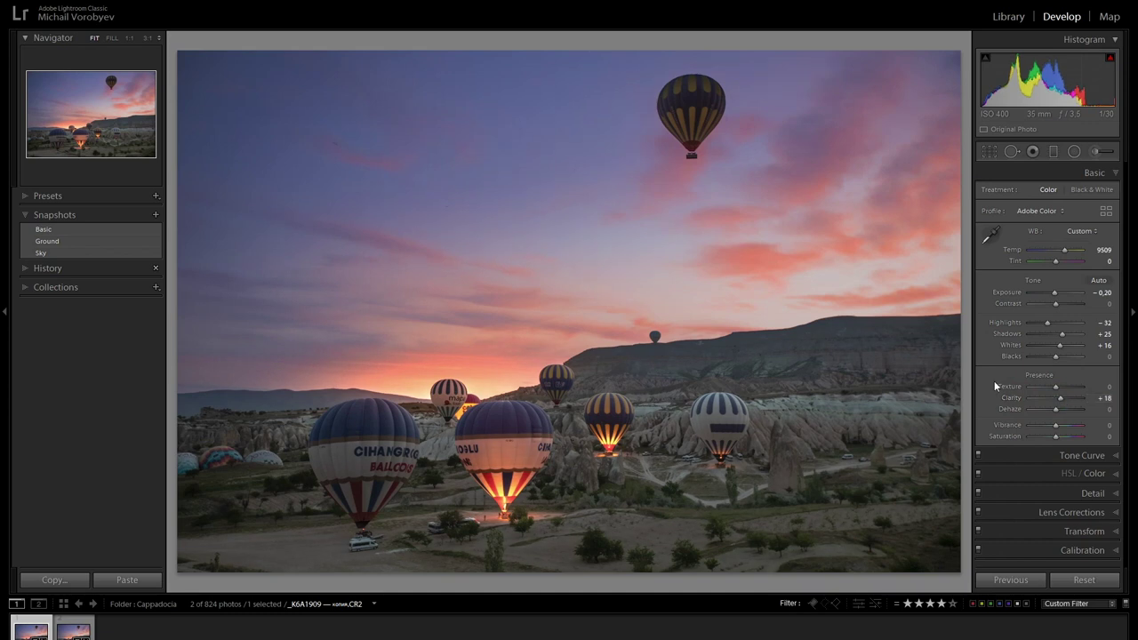
click(155, 216)
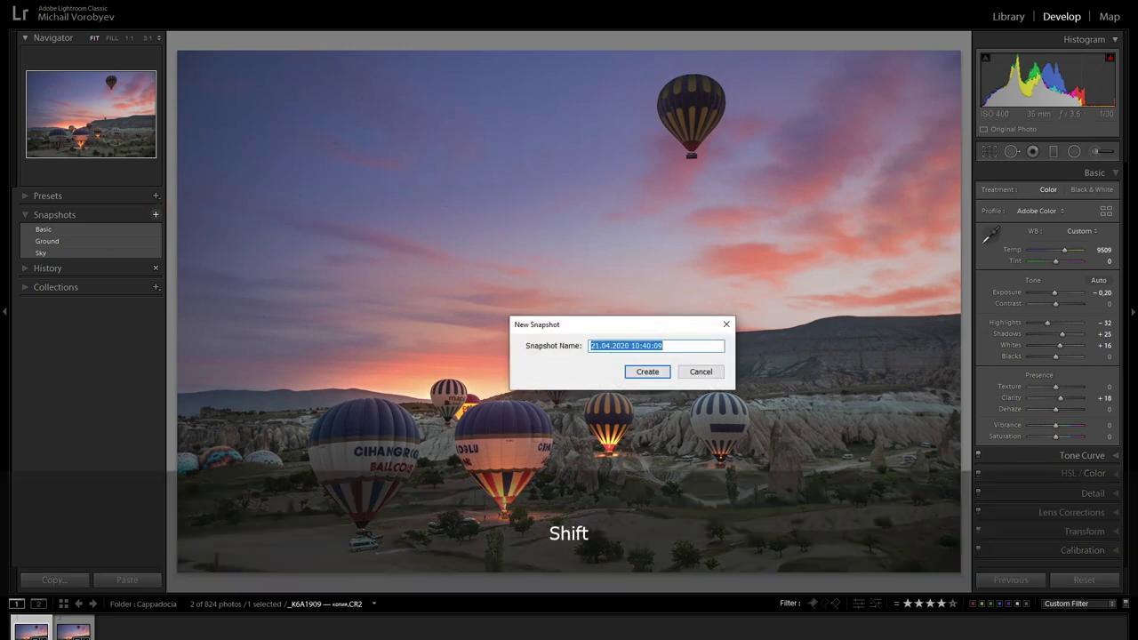
text(Final)
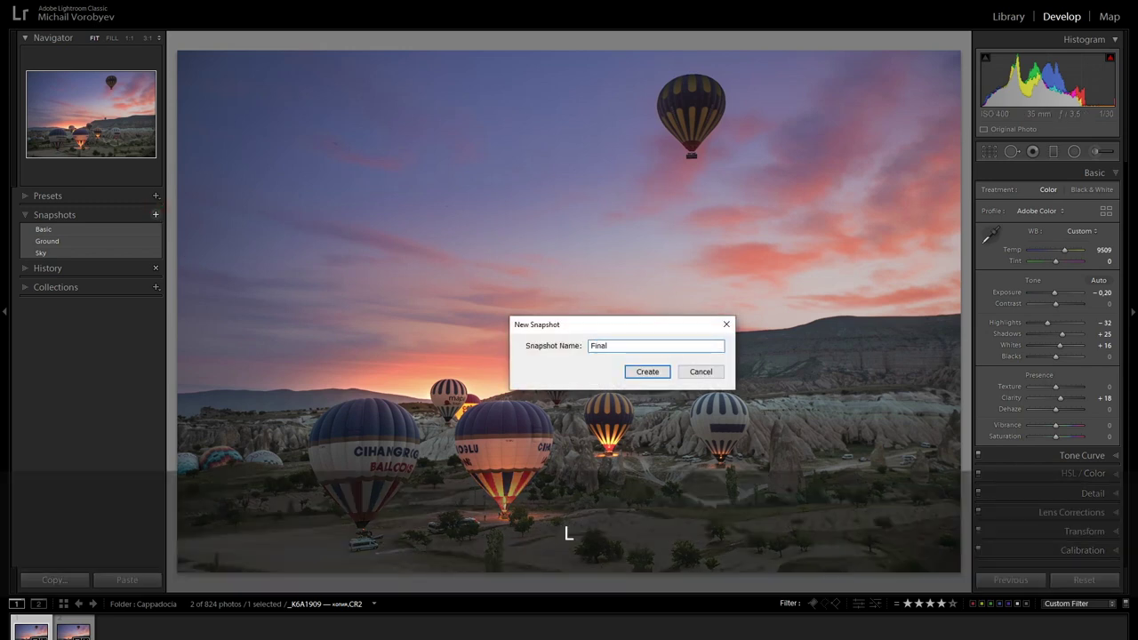
click(646, 371)
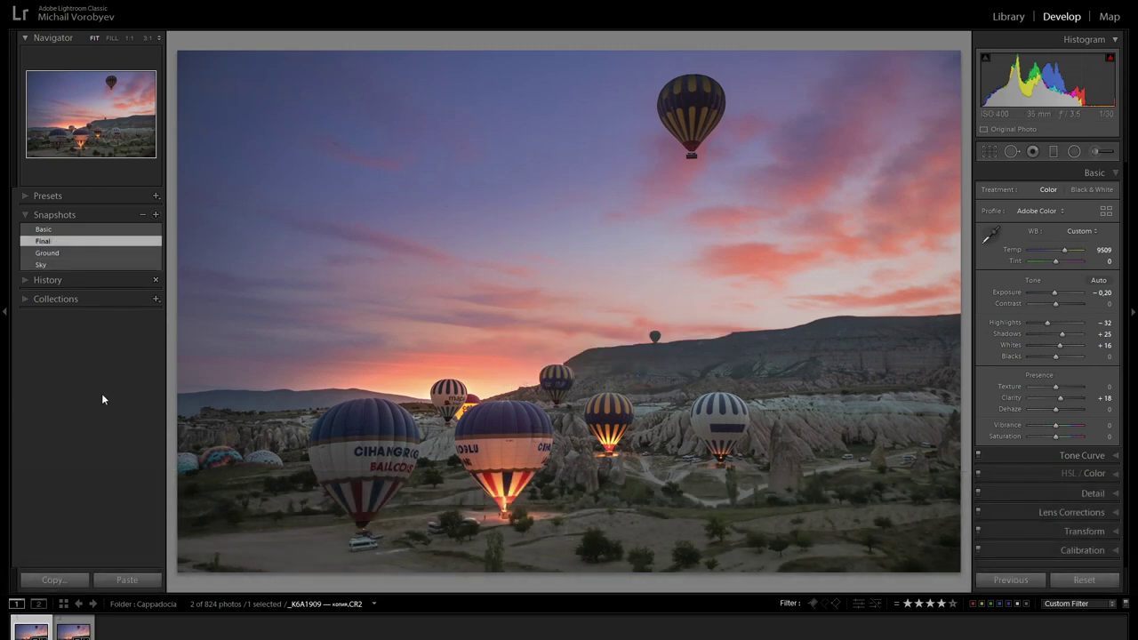
click(71, 233)
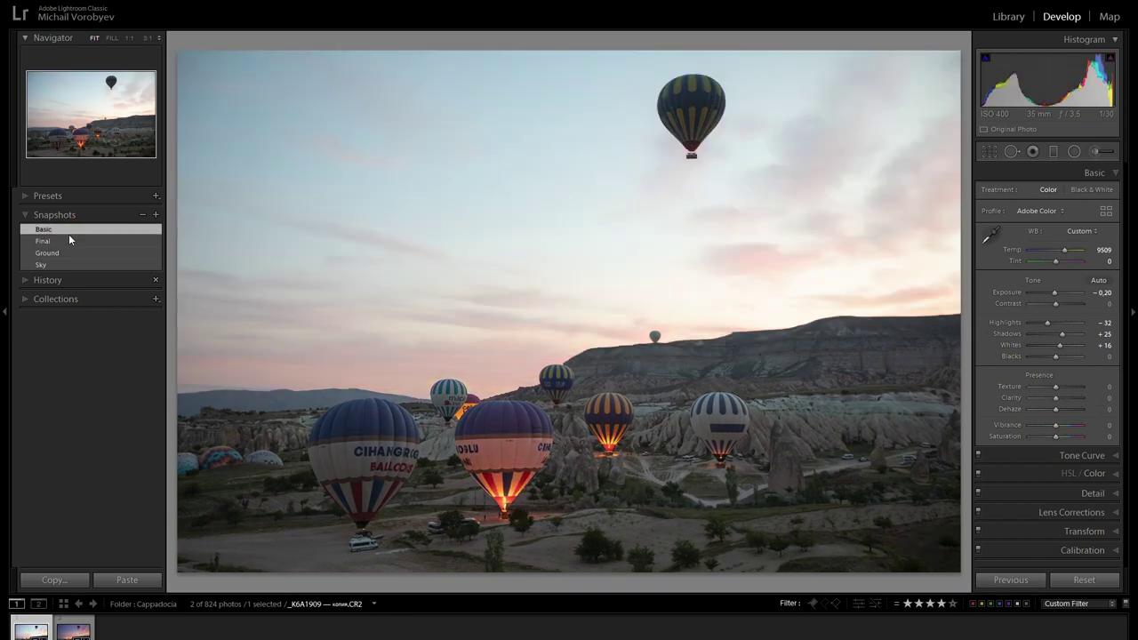
click(68, 240)
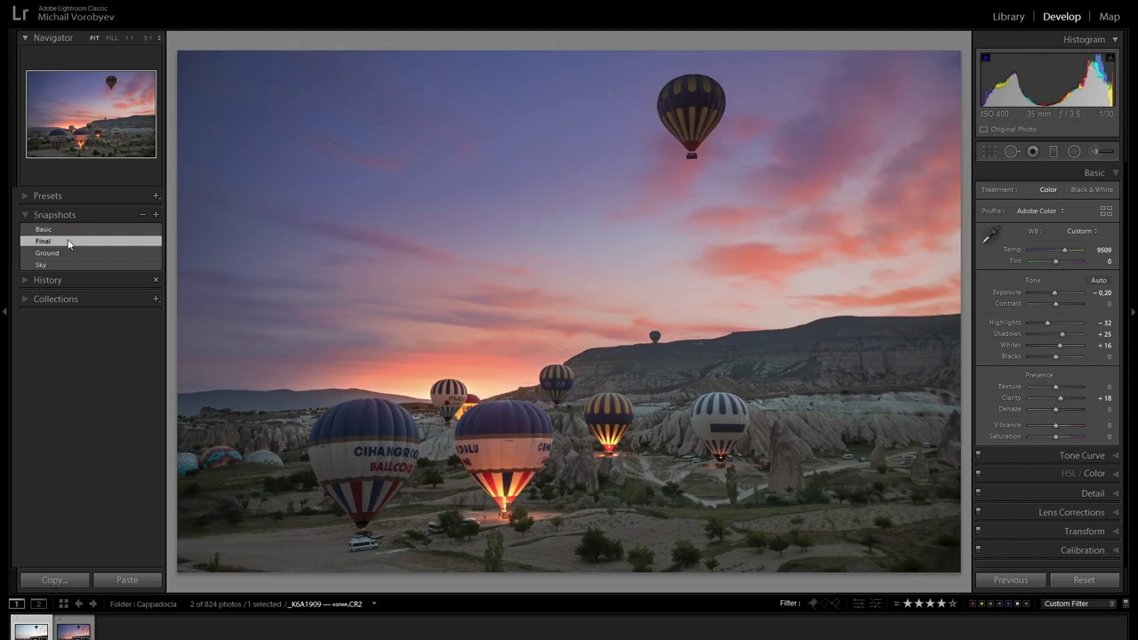